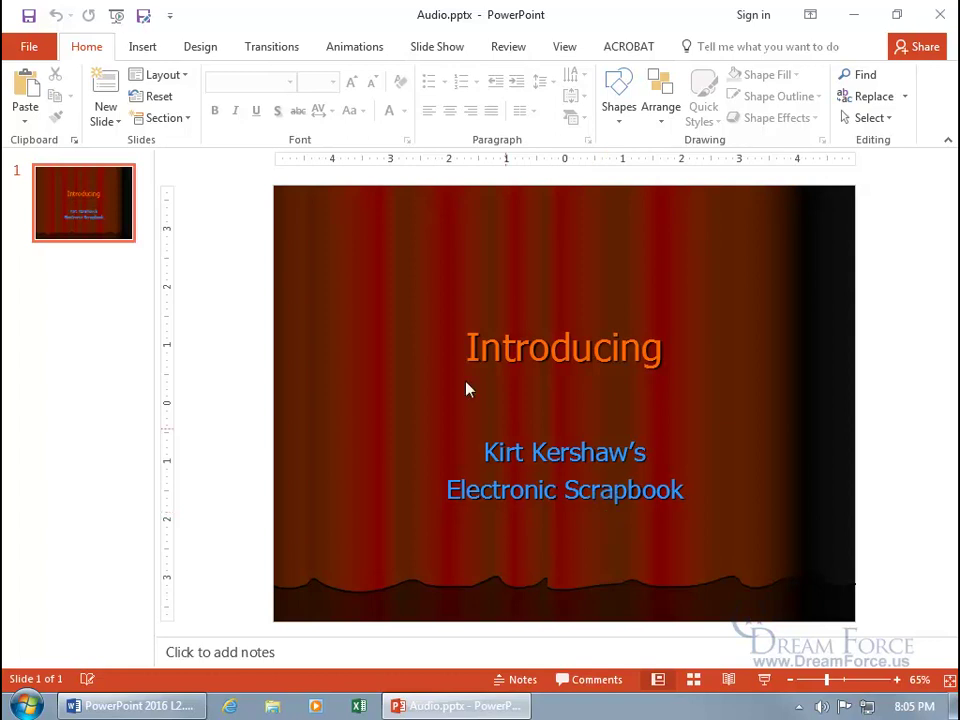
- Show the Insert ribbon commands for the curtain title slide in Audio.pptx
left_click(143, 47)
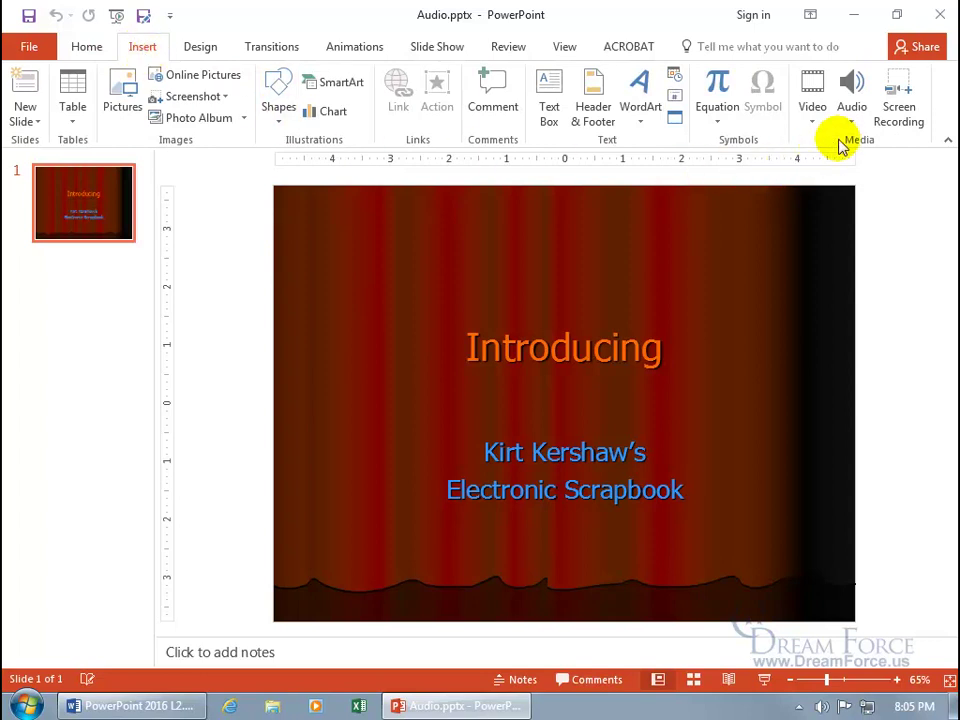
- Open the Audio drop-down in the Media group to reveal the recording and file options
left_click(853, 120)
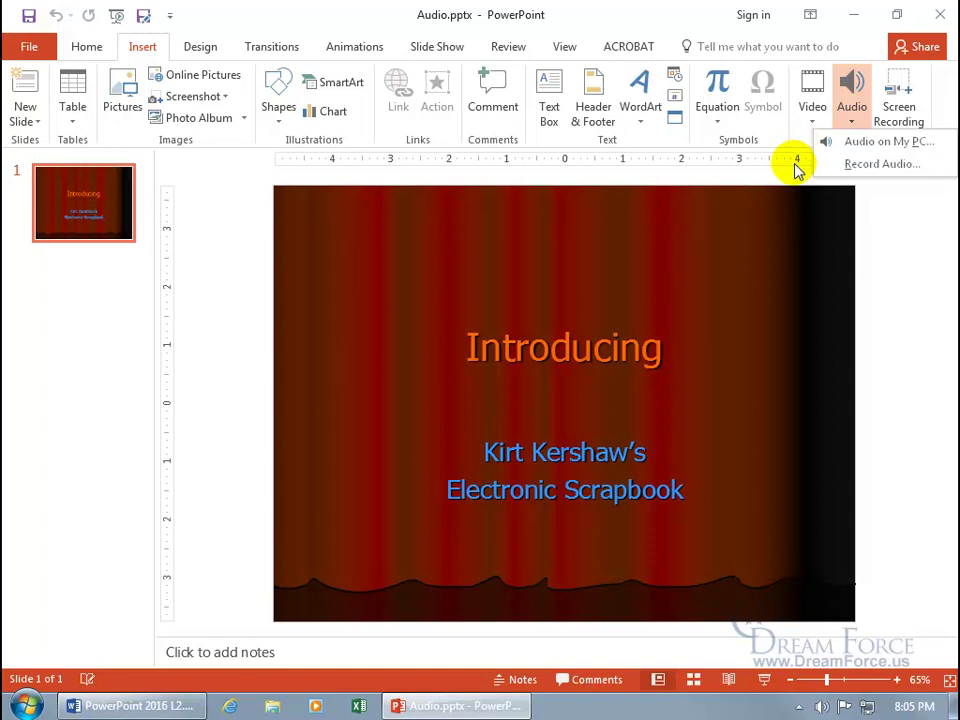
- Start a new sound recording named 'Applause' and reposition the Record Sound dialog lower down
left_click(855, 167)
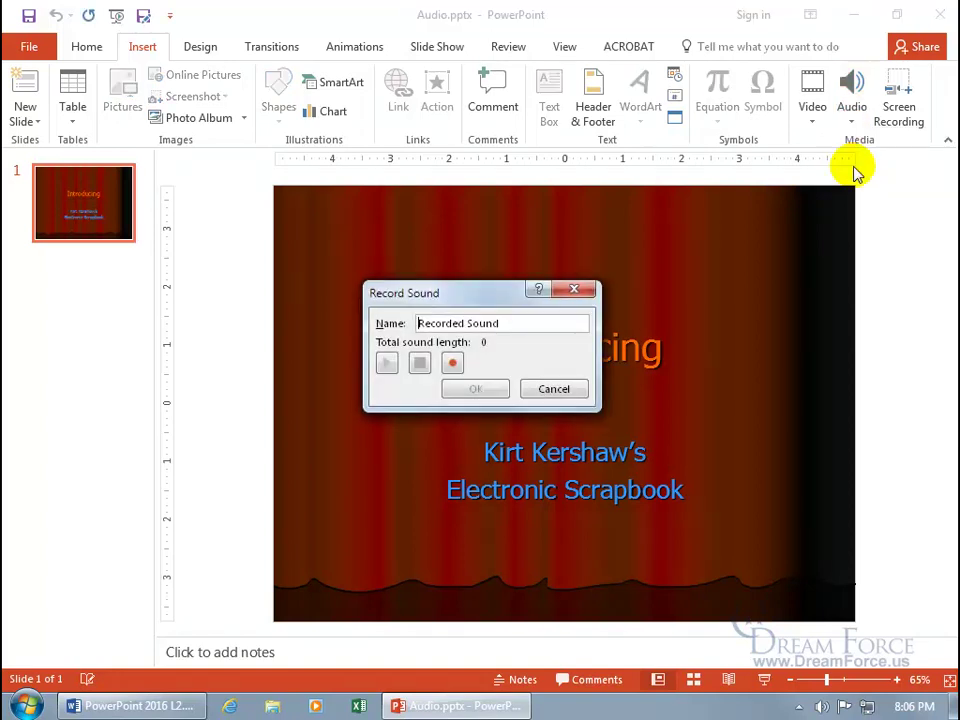
left_click(517, 324)
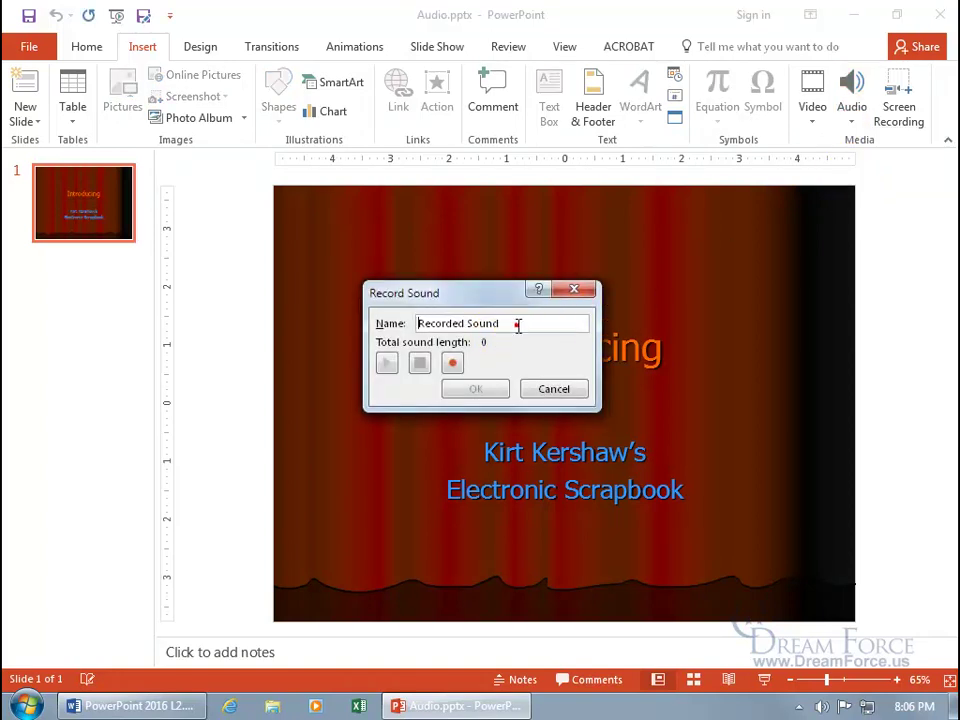
double_click(517, 324)
key("BackSpace")
type("Applause")
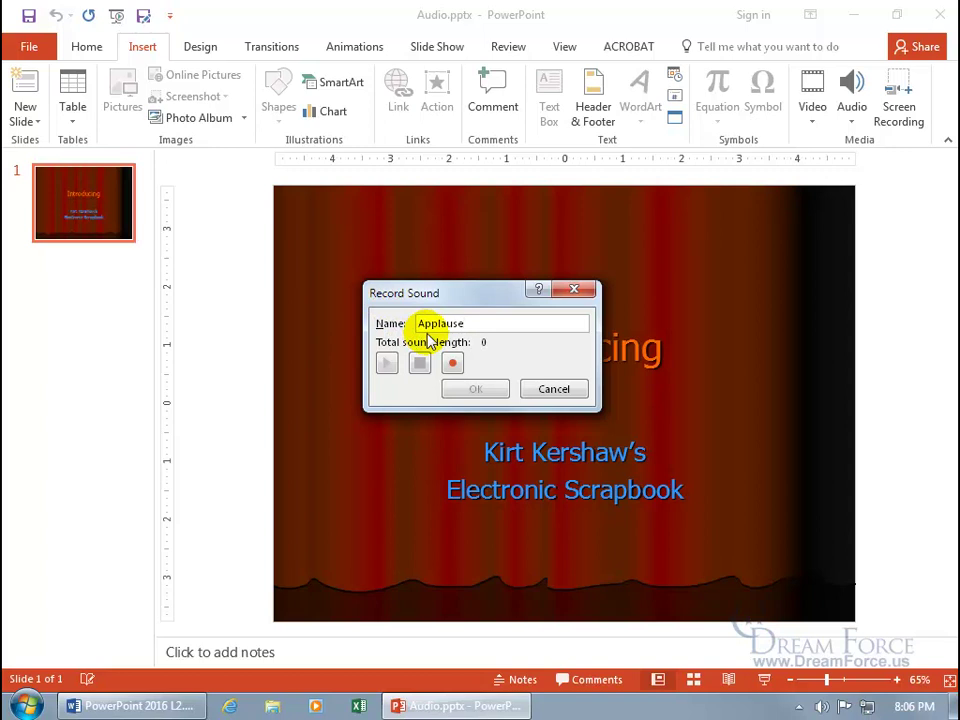
left_click_drag(455, 298, 505, 211)
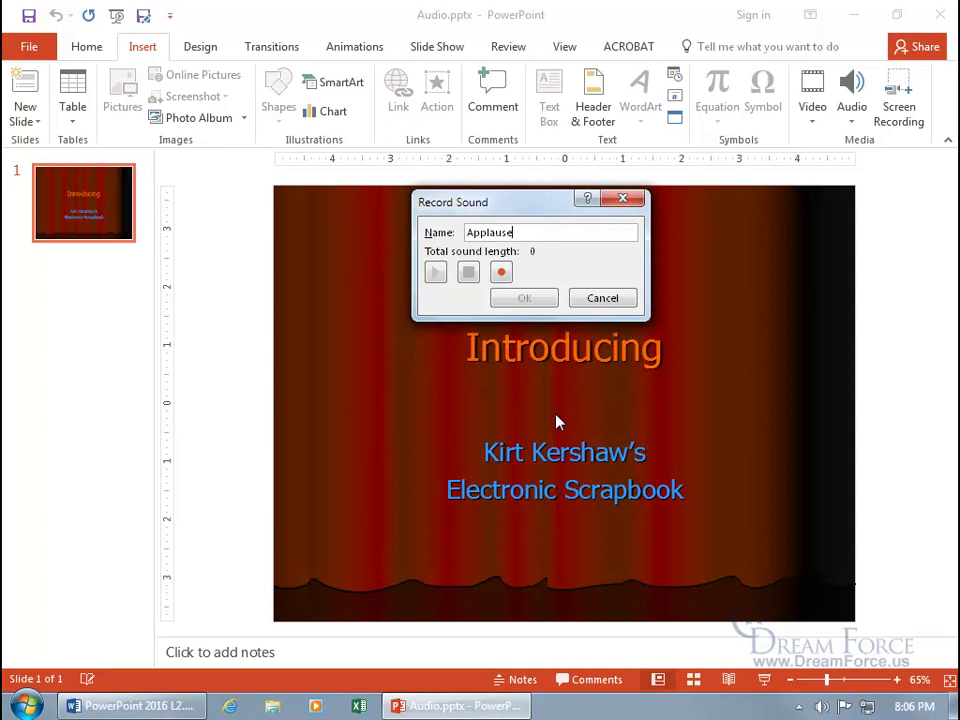
left_click_drag(527, 208, 534, 296)
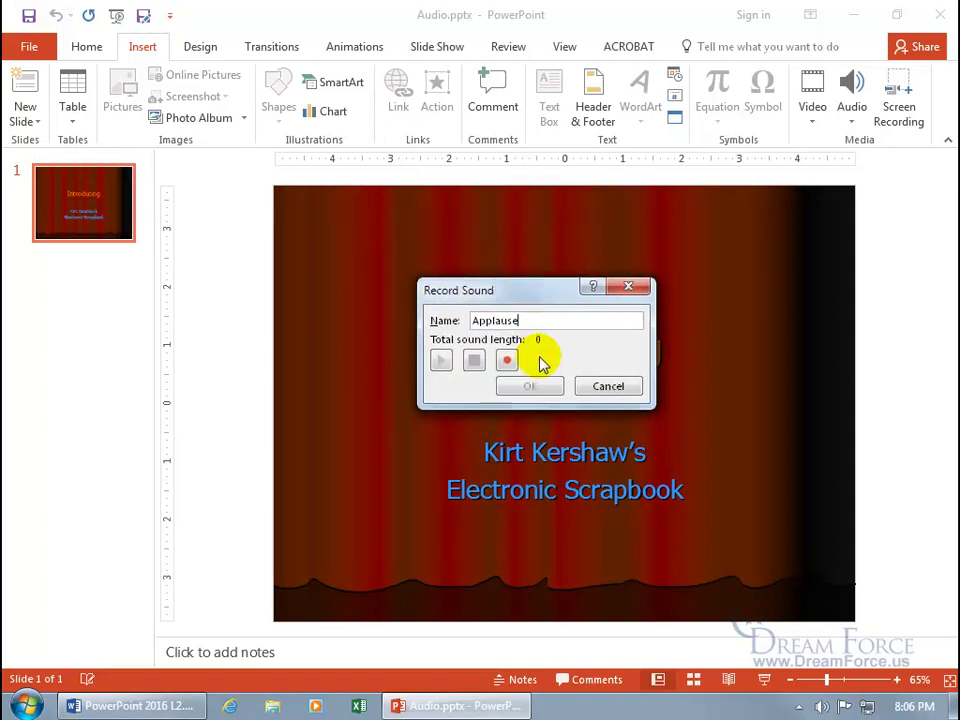
- Record several takes of the Applause sound, keep a roughly 5-second take, and insert it
left_click(507, 362)
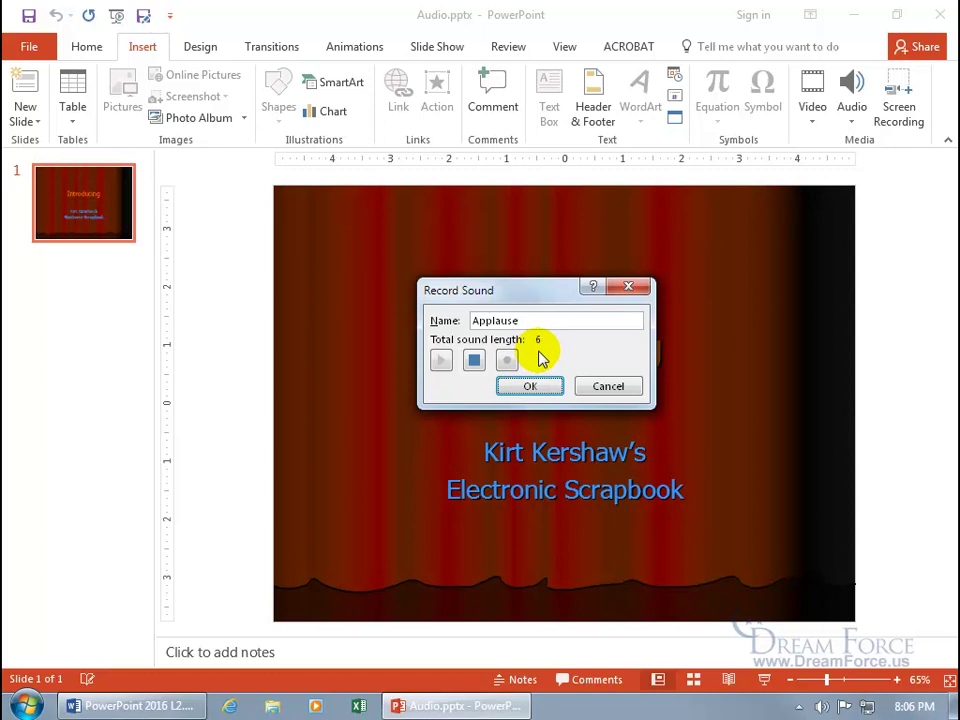
left_click(474, 361)
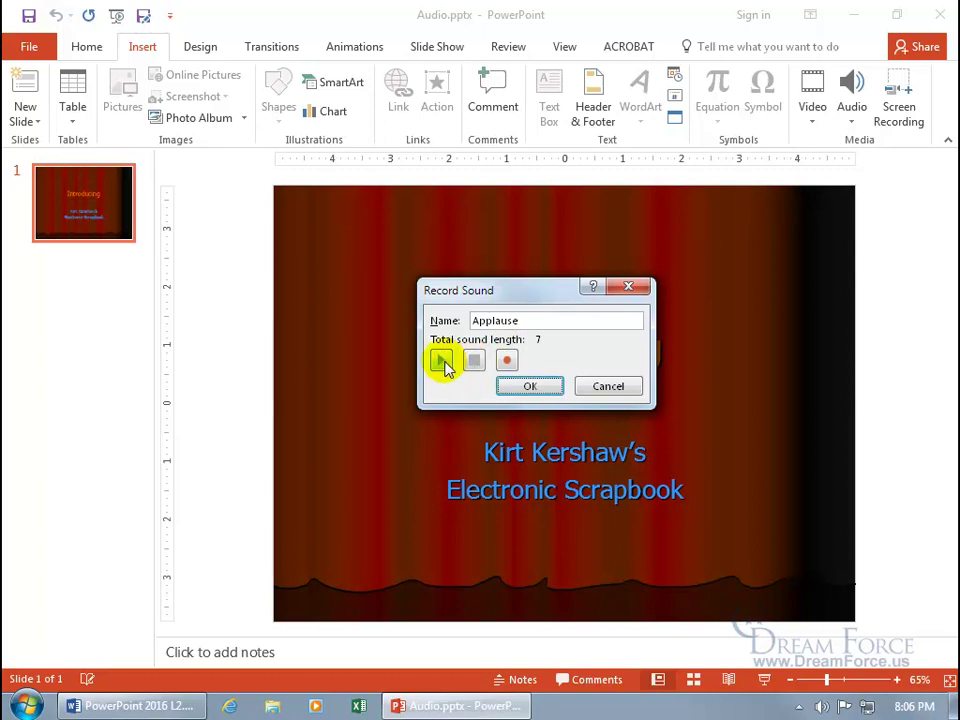
left_click(443, 362)
left_click(474, 361)
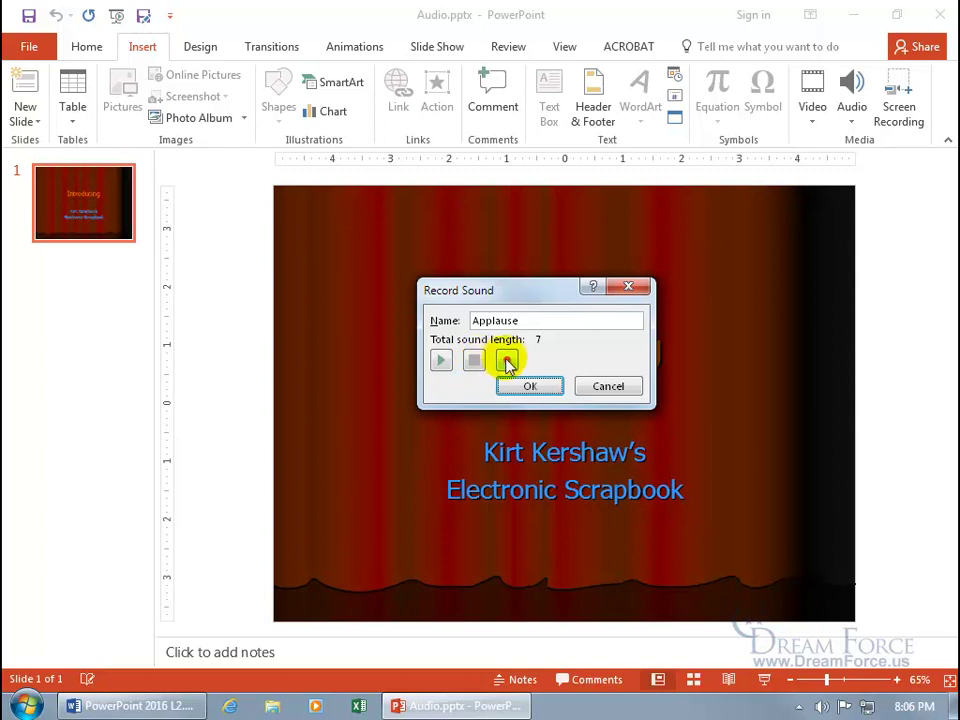
left_click(507, 361)
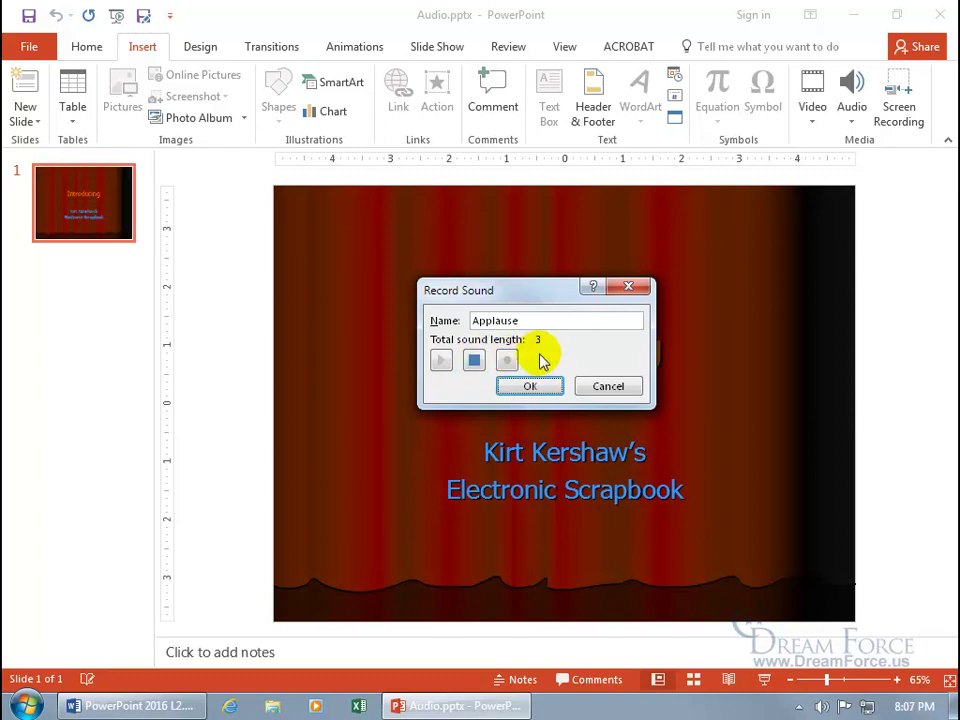
left_click(474, 360)
left_click(446, 365)
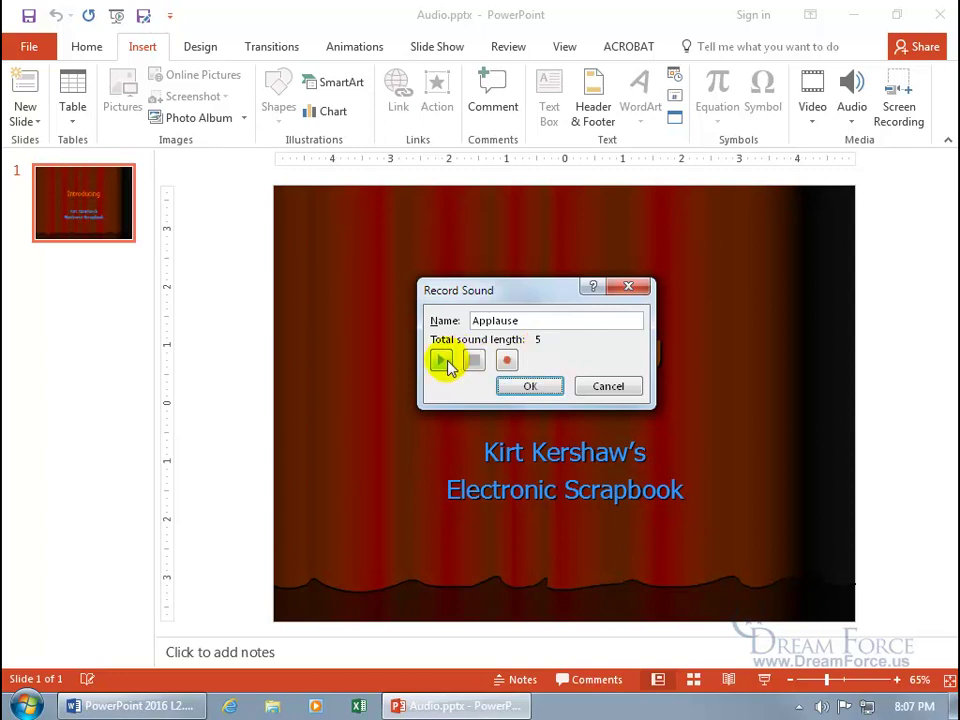
left_click(507, 362)
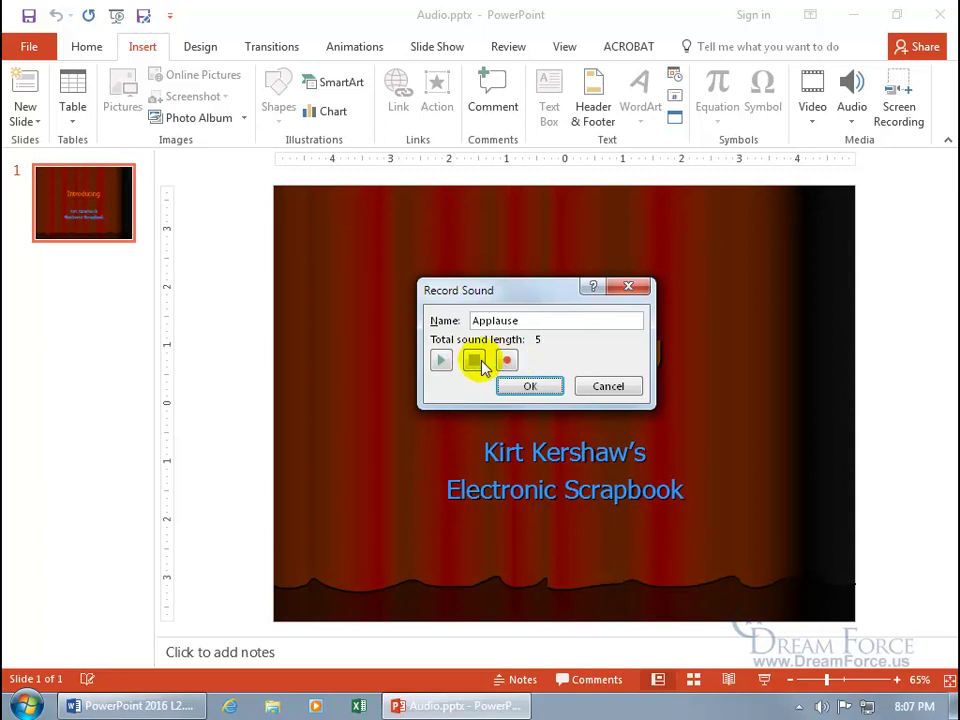
left_click(476, 362)
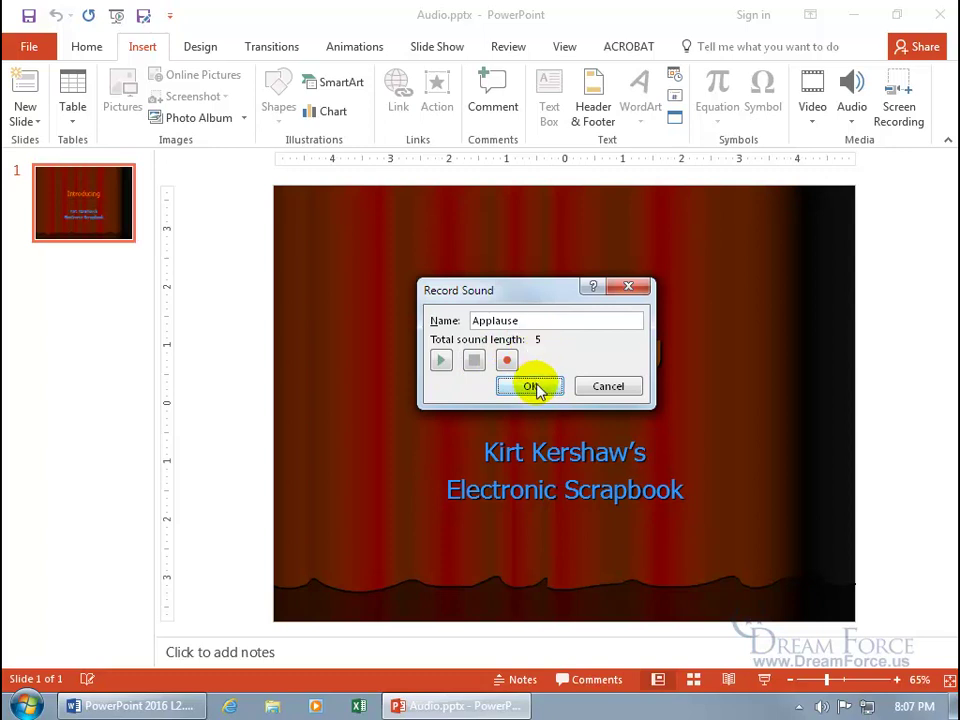
left_click(530, 386)
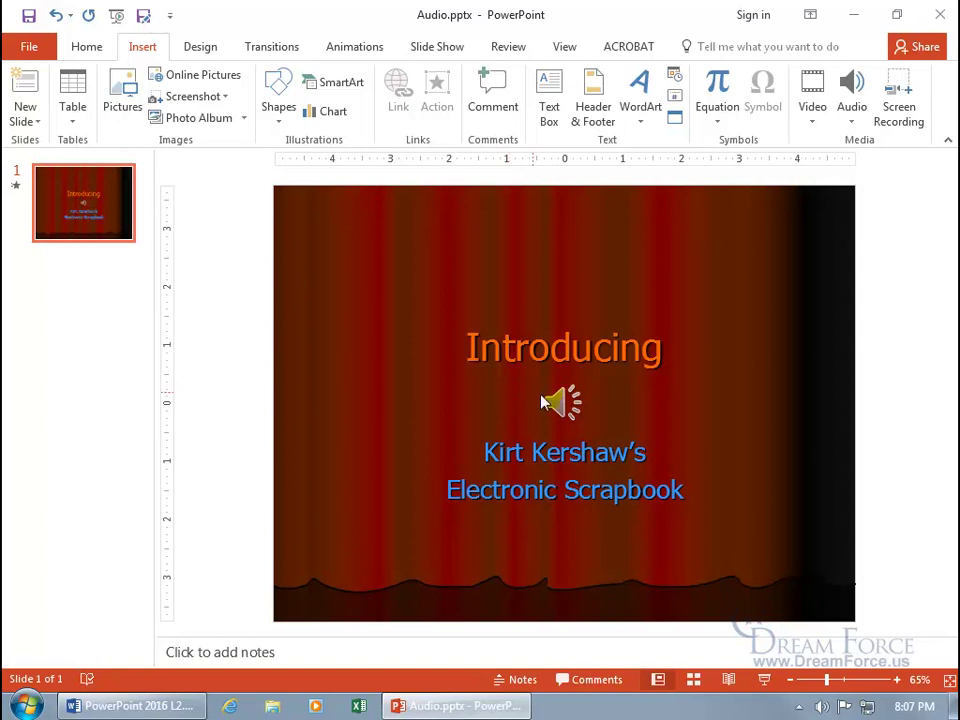
- Select the inserted Applause clip and play it, pausing around 2.85 seconds
mouse_move(555, 400)
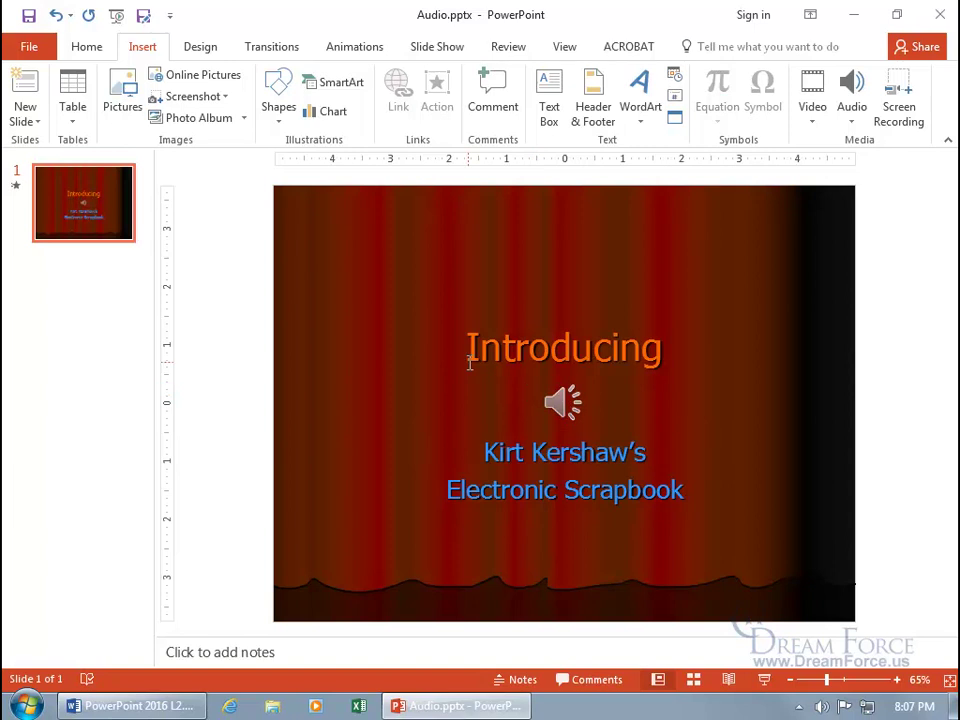
left_click(560, 401)
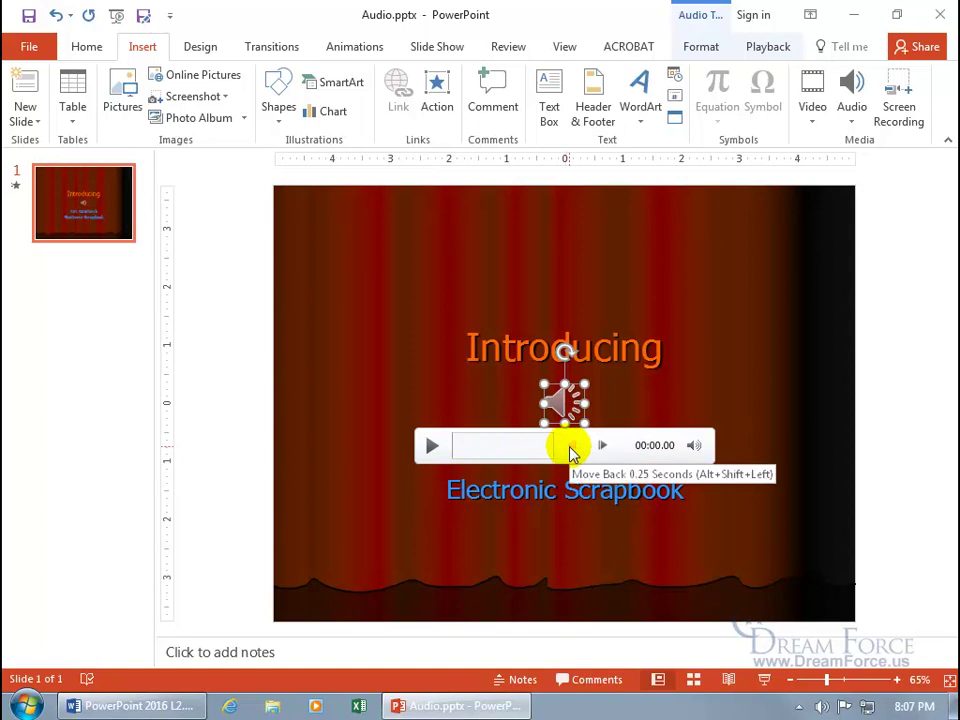
left_click(436, 449)
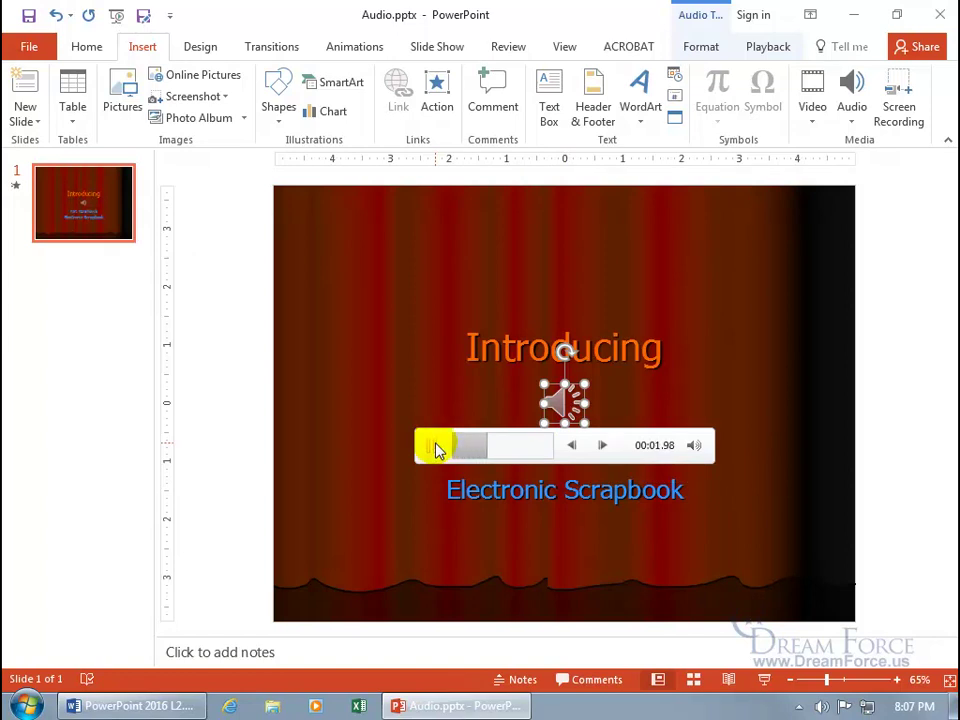
left_click(436, 449)
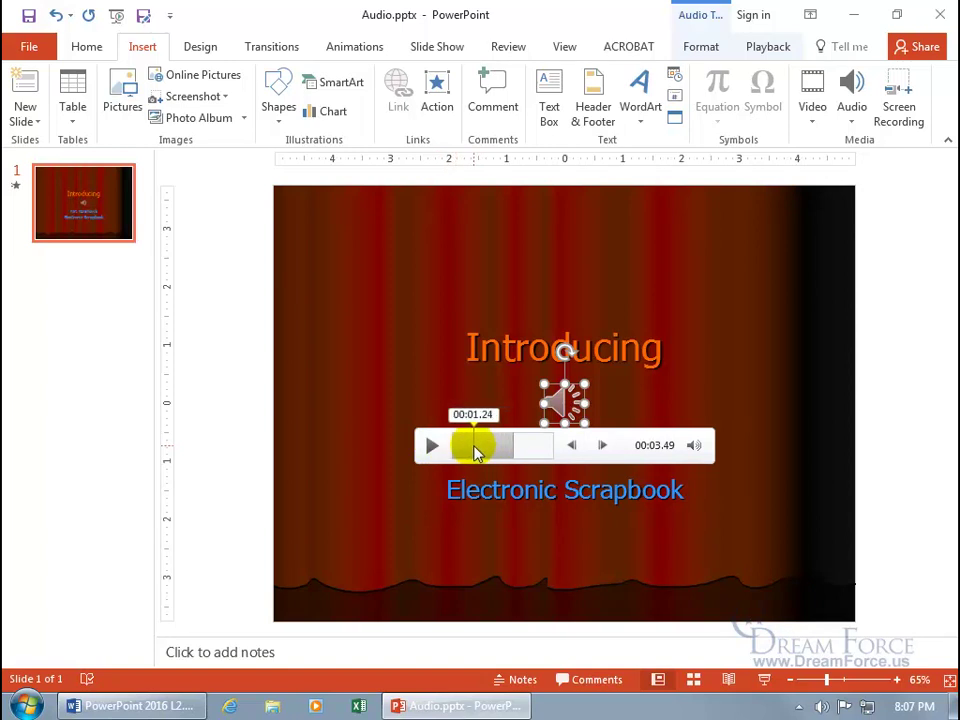
left_click(476, 450)
left_click(435, 449)
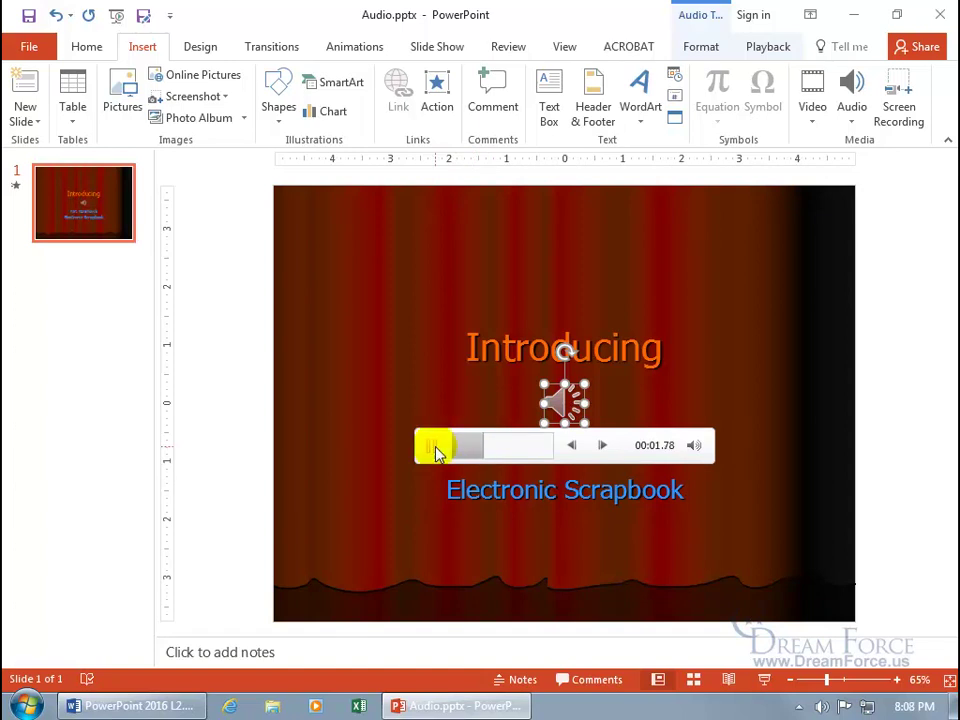
left_click(435, 449)
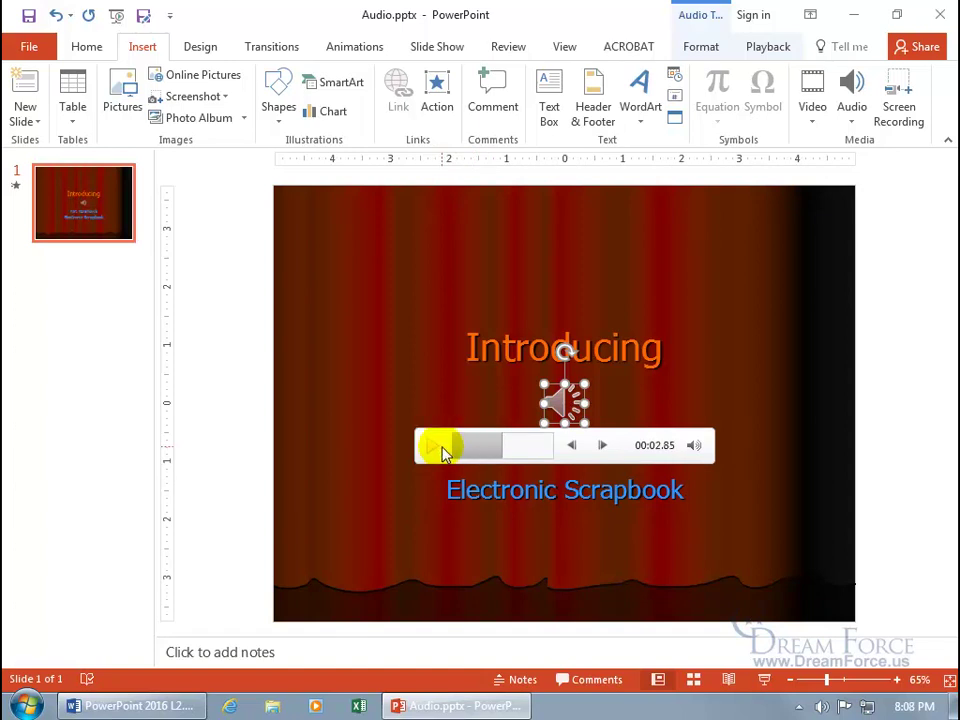
- Seek the clip to about 2.70 and 5.62 seconds, then nudge it by quarter seconds
left_click(467, 447)
left_click(500, 448)
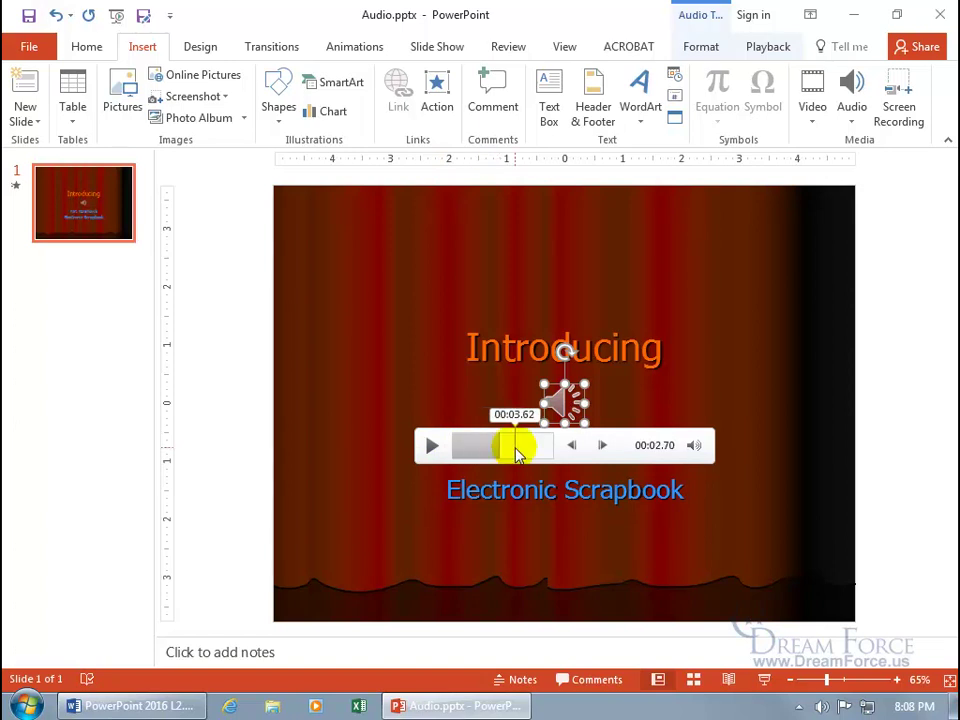
left_click(550, 450)
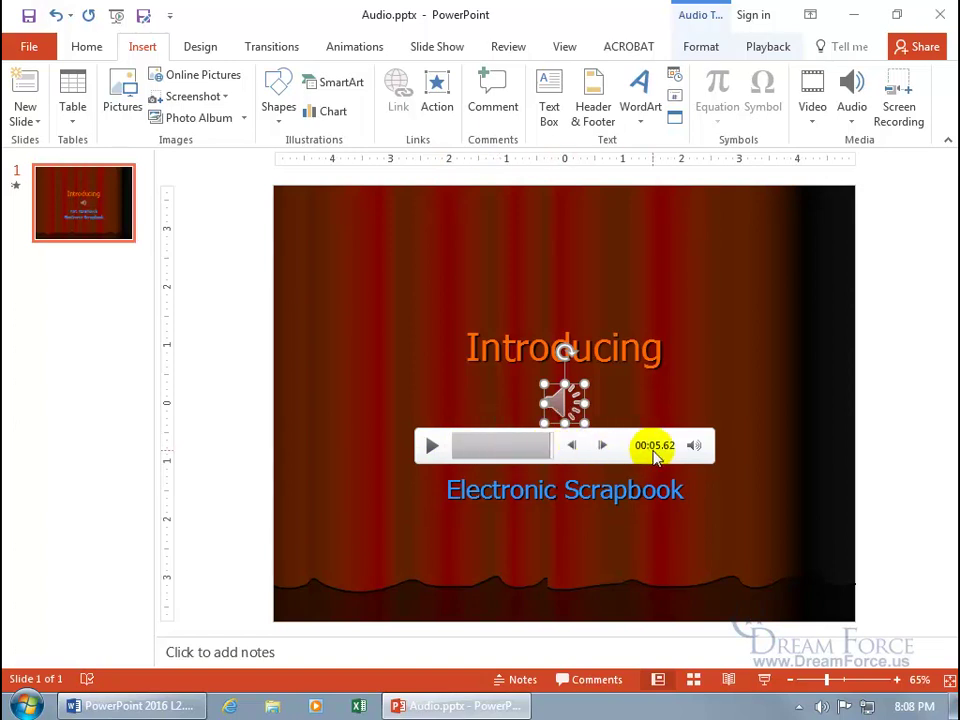
left_click(576, 447)
left_click(576, 447)
left_click(576, 447)
left_click(602, 448)
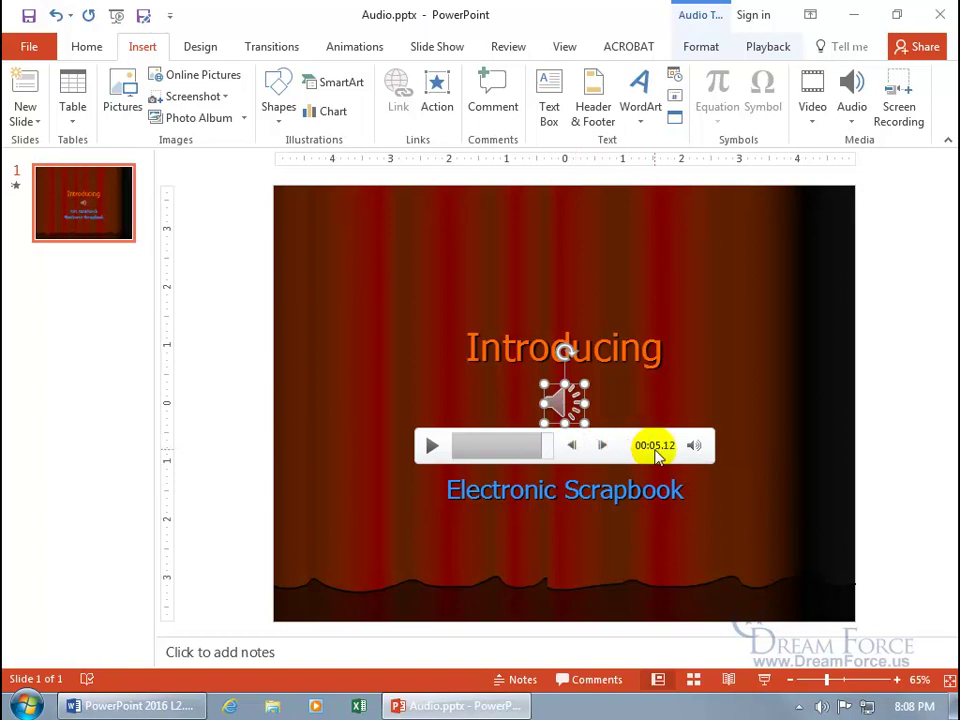
- Turn the clip's volume all the way down, then unmute it
mouse_move(696, 450)
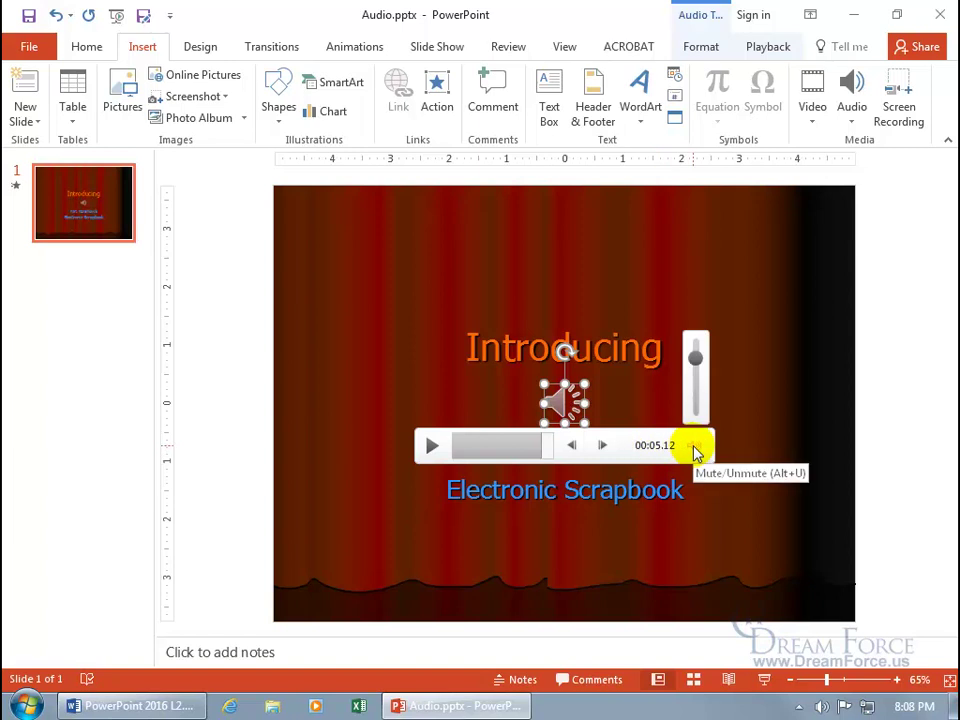
left_click(696, 450)
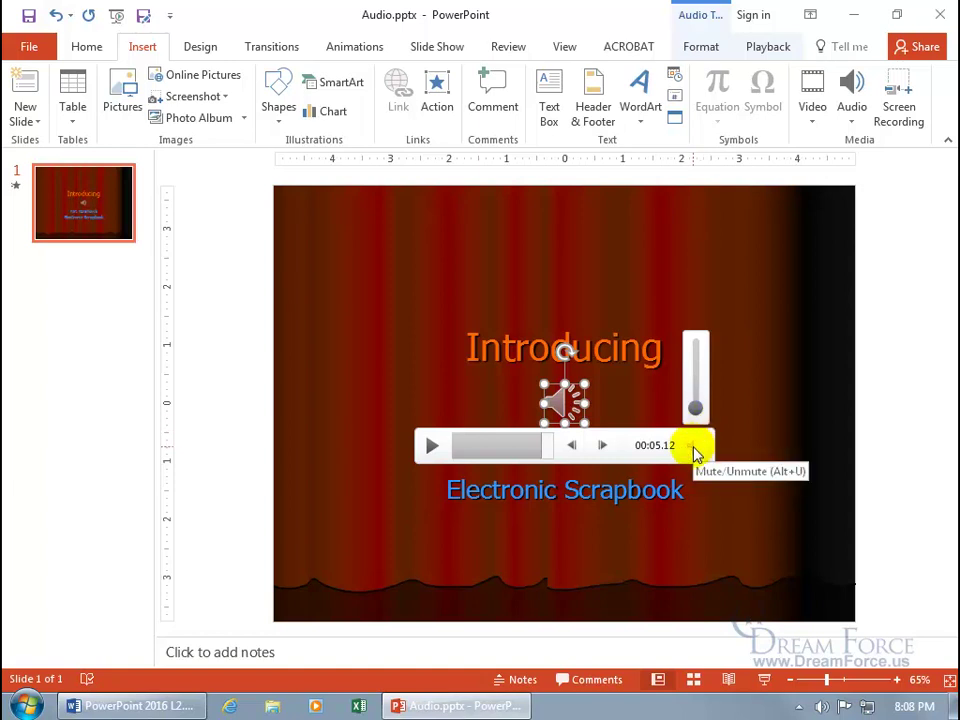
left_click(697, 447)
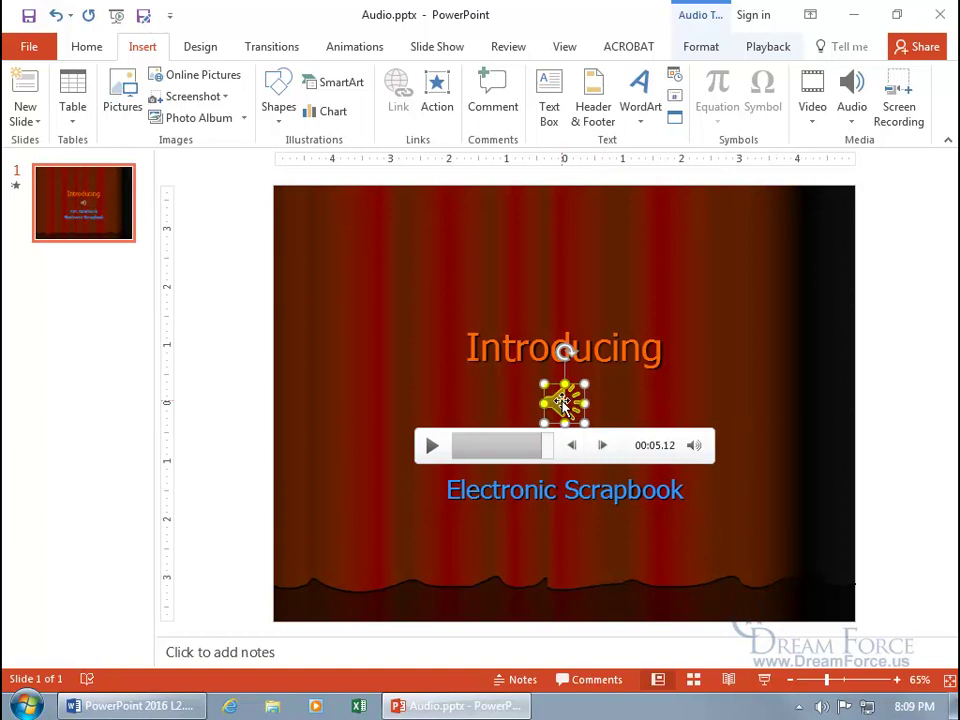
- Delete the Applause clip from the title slide and bring back the Audio insertion choices
key("Delete")
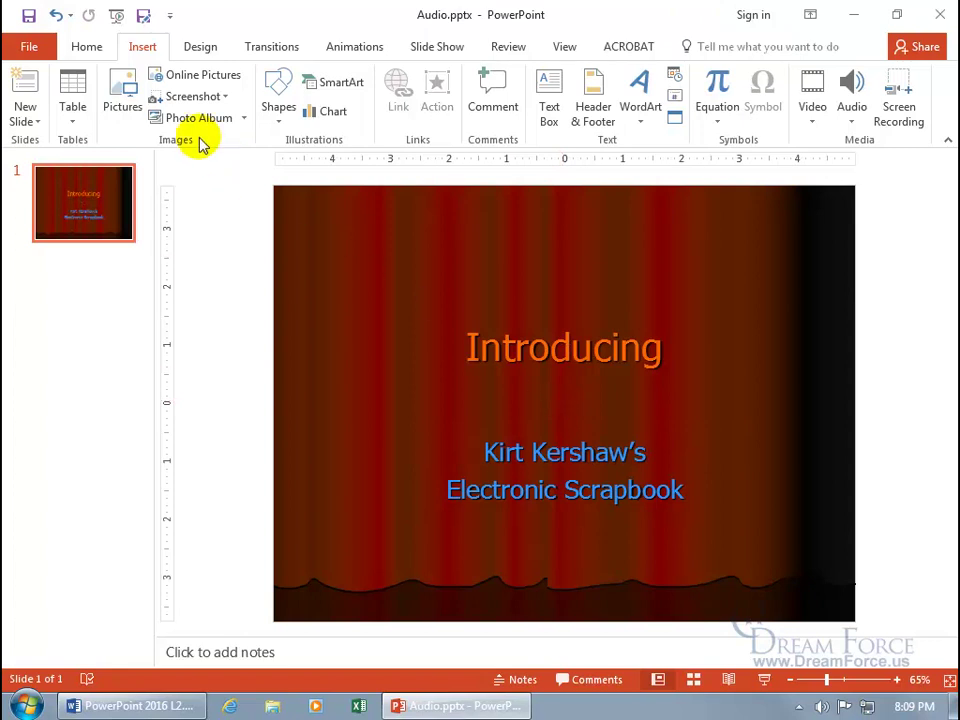
left_click(855, 118)
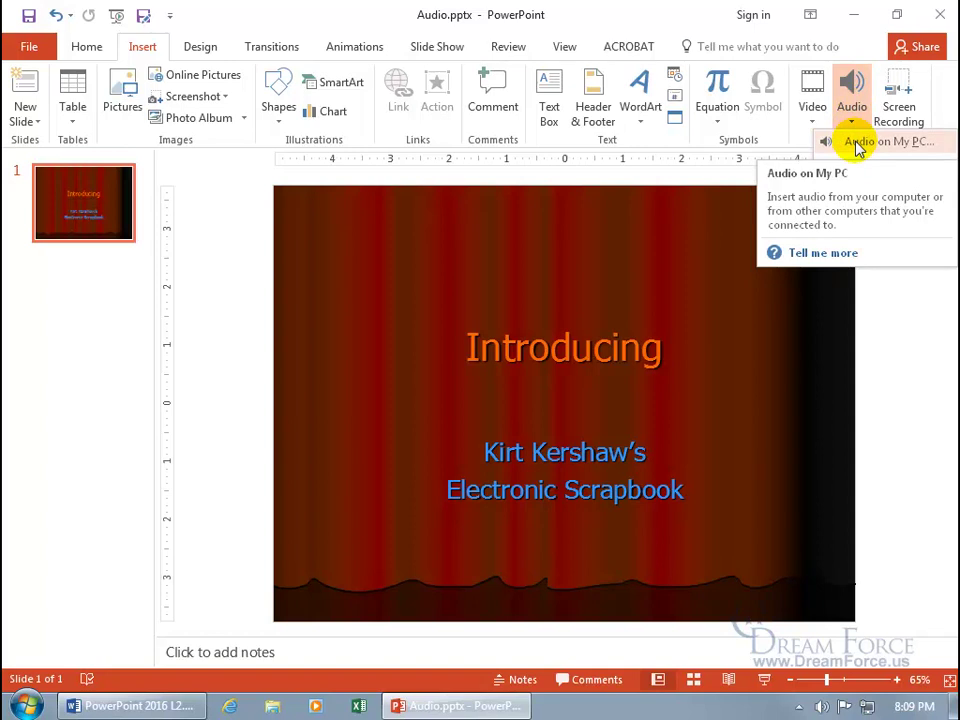
- Insert Audio.wav from the Desktop folder, filtering the file list to Audio Files
left_click(857, 143)
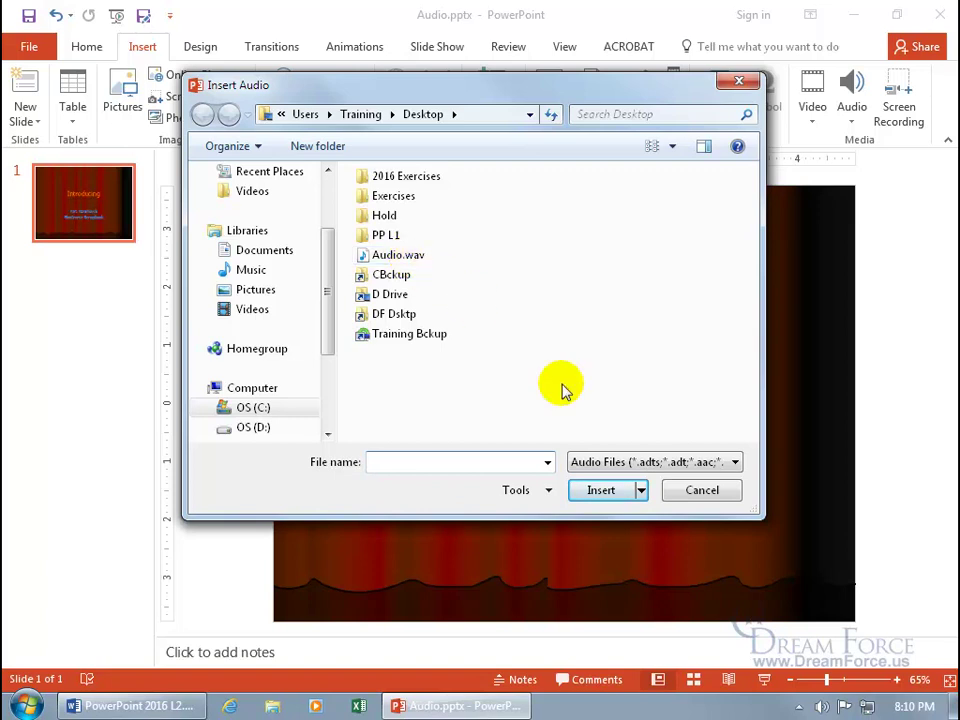
left_click(620, 469)
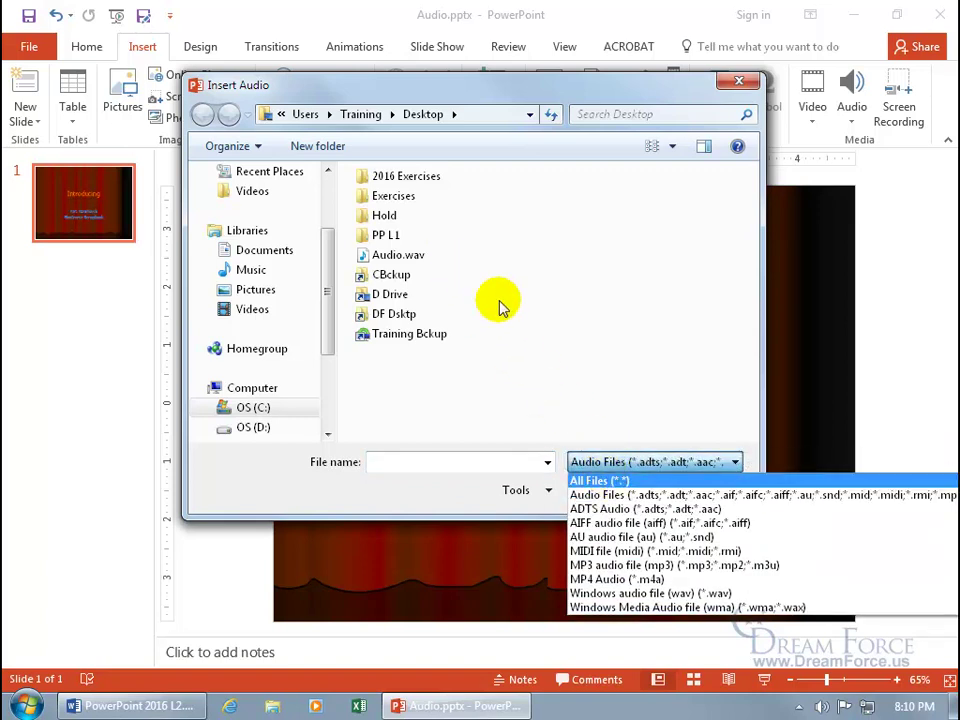
left_click(611, 494)
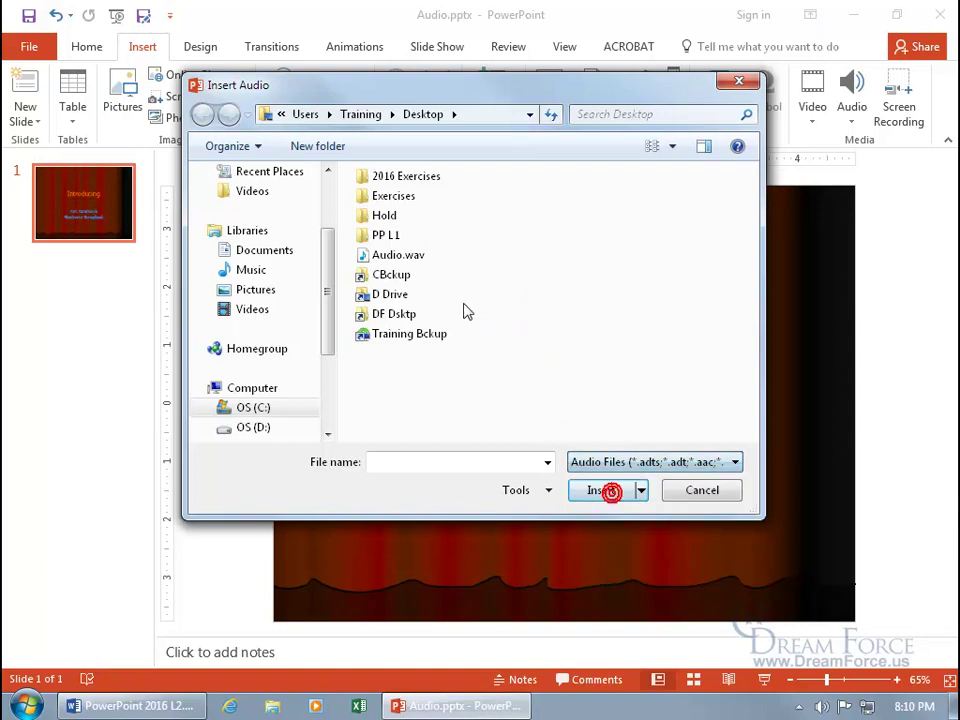
double_click(397, 257)
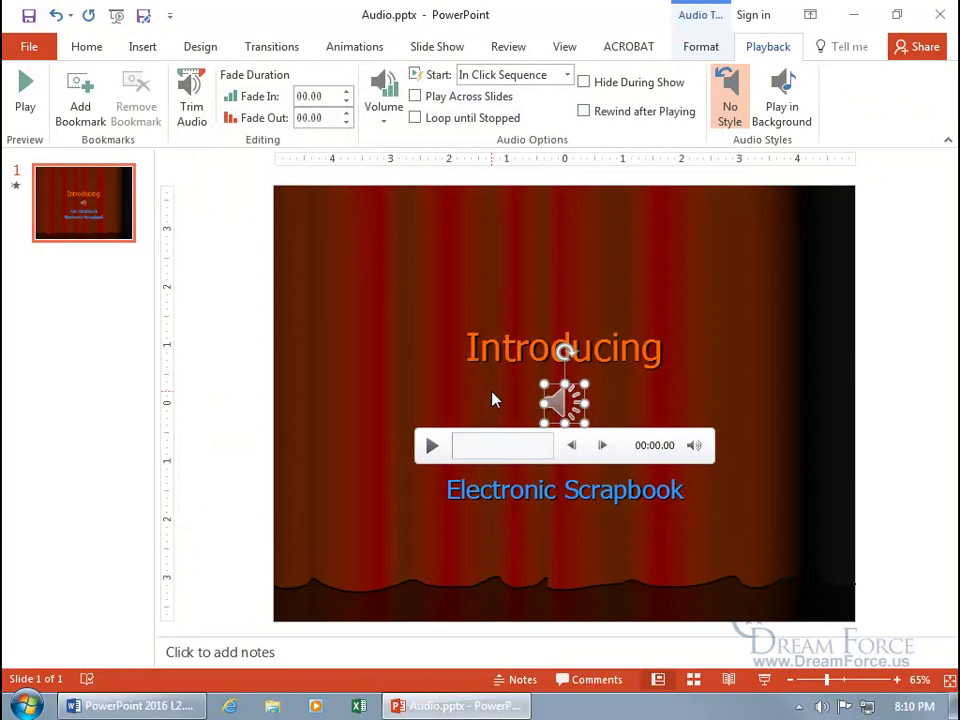
left_click(490, 440)
- Show the Audio Tools Format picture styles for the audio icon
left_click(714, 49)
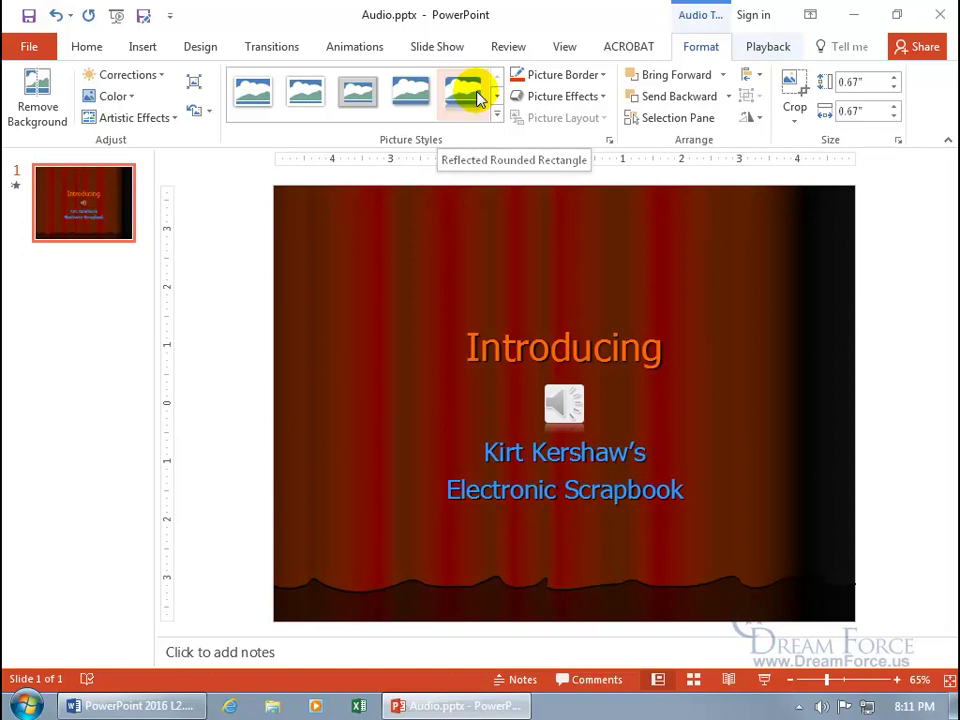
- Apply an 11-point red Accent color 1 glow to the audio icon, then deselect it
left_click(588, 97)
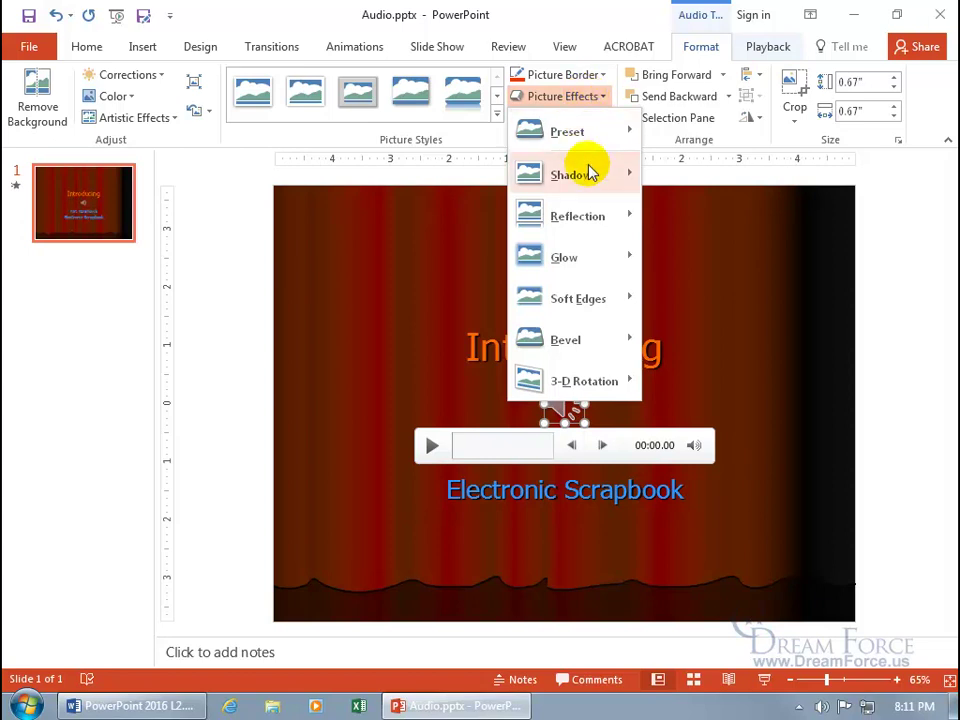
mouse_move(587, 257)
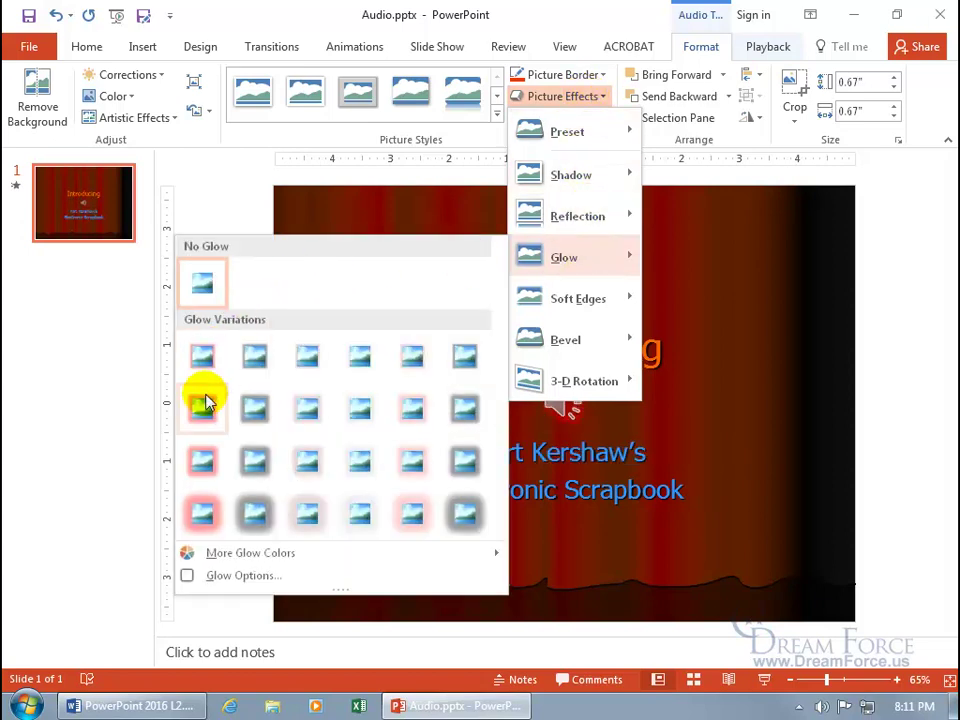
left_click(202, 465)
left_click(347, 398)
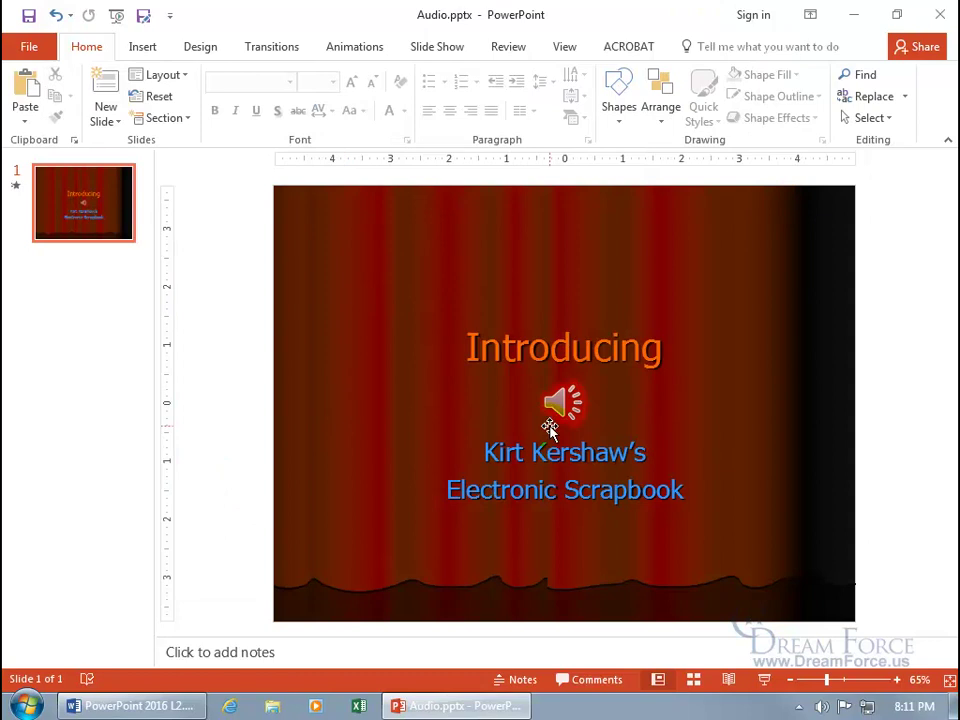
- Select the audio icon, preview the clip from its playback settings, and add a bookmark
left_click(560, 402)
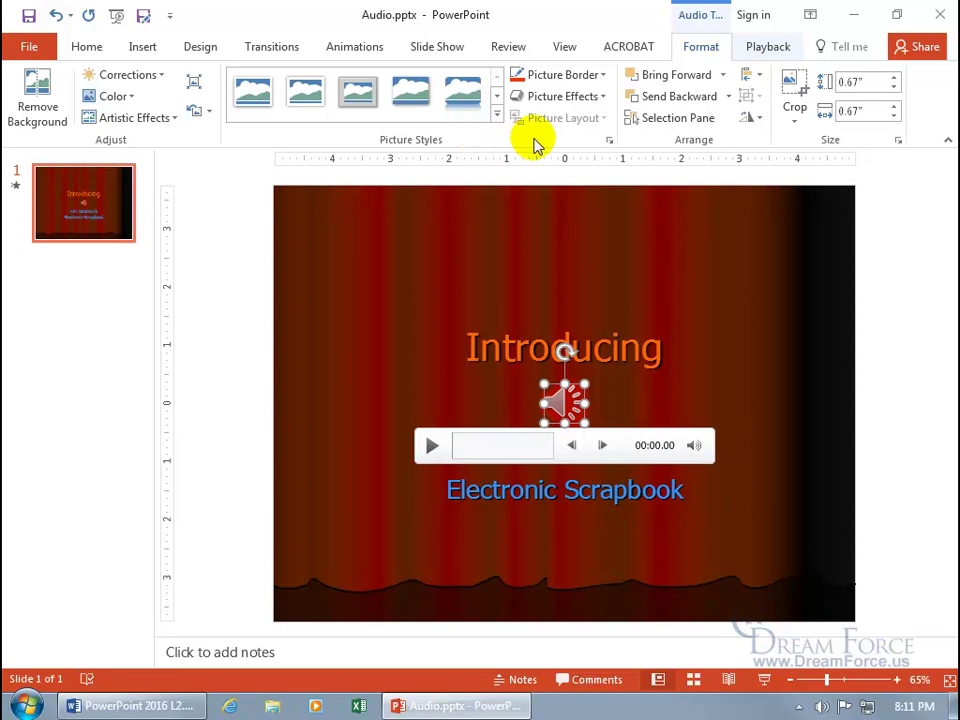
left_click(757, 52)
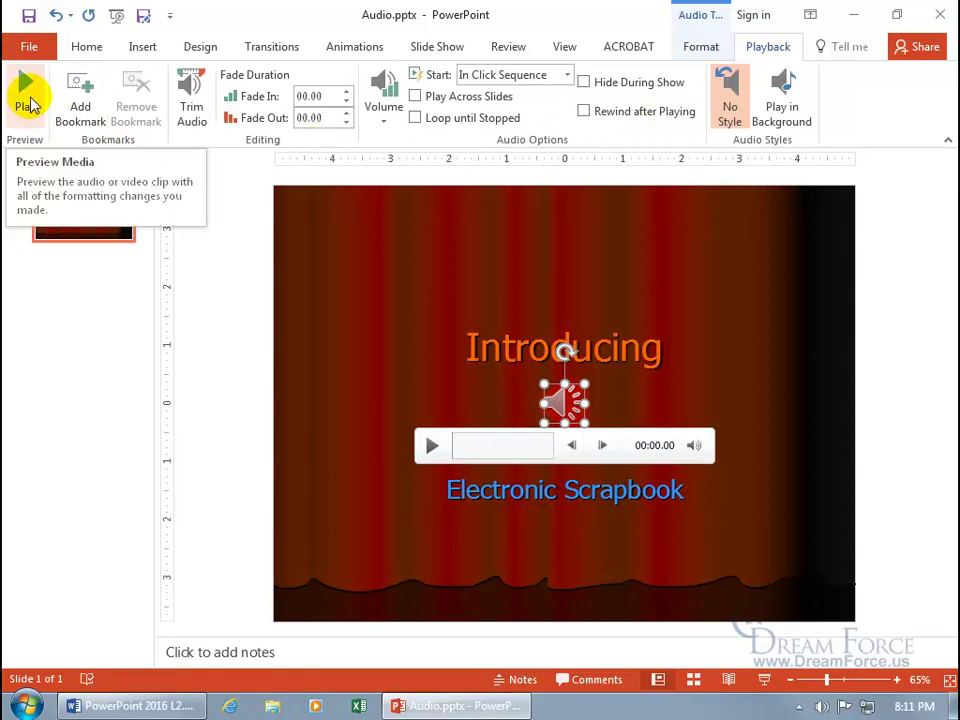
left_click(29, 101)
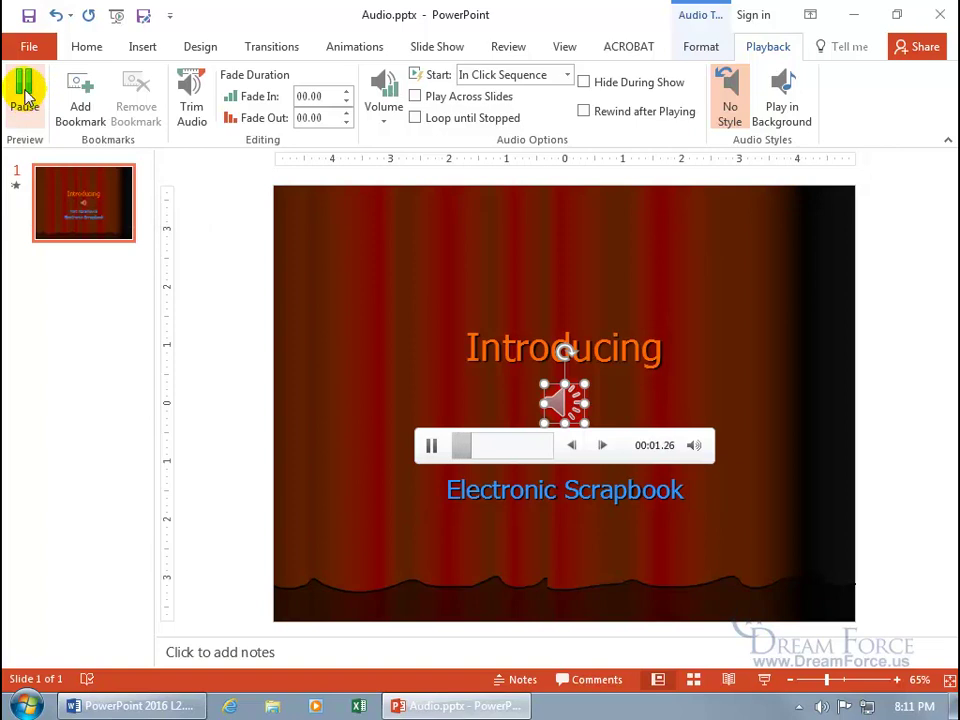
left_click(27, 92)
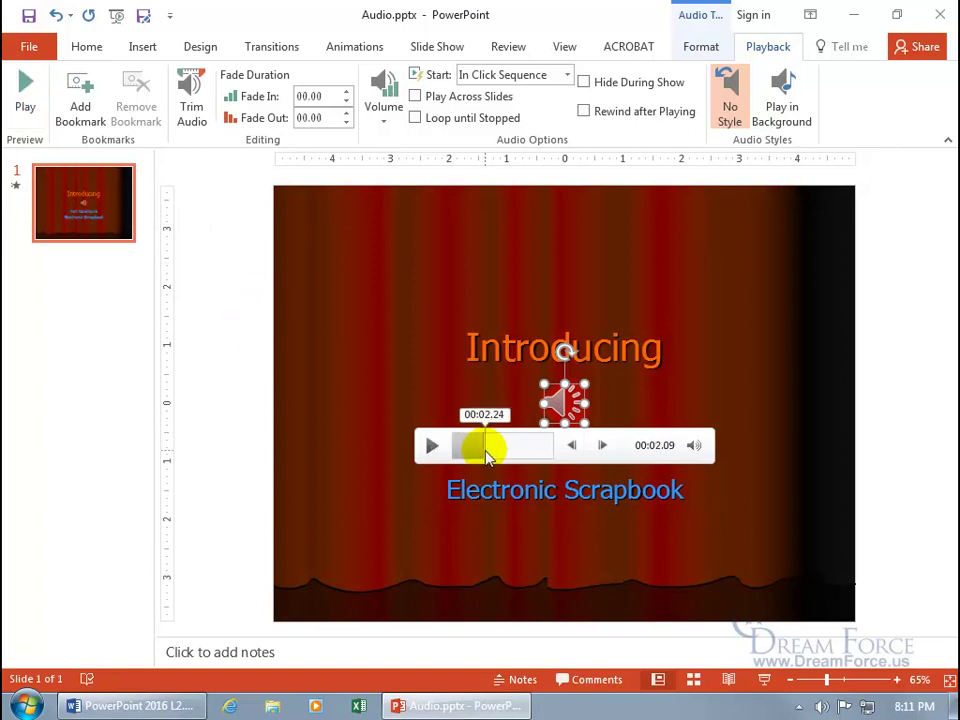
left_click(83, 118)
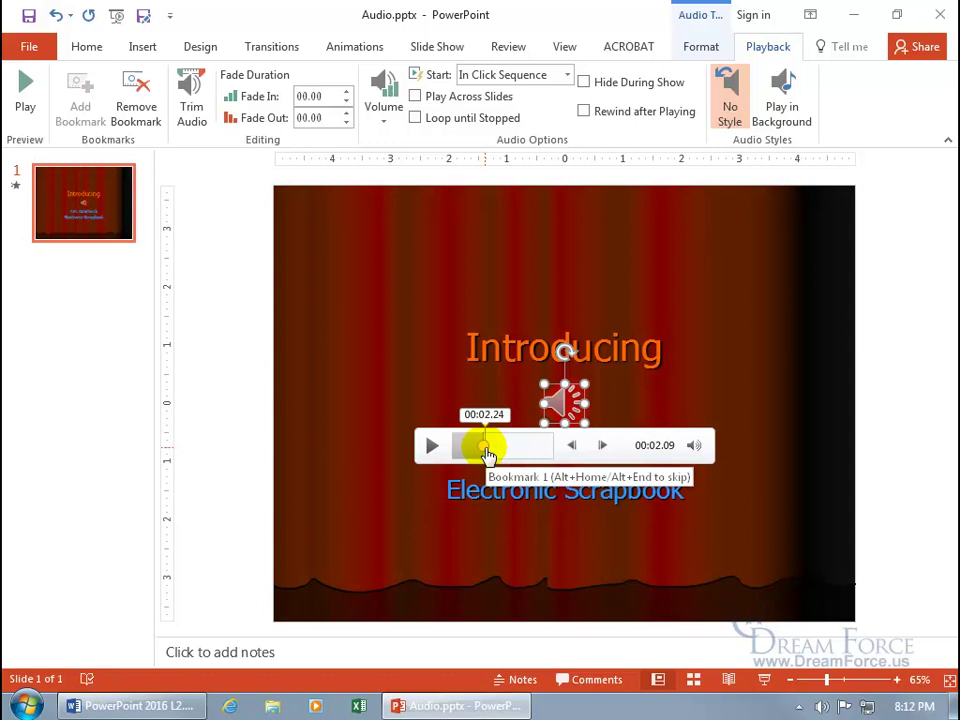
- Seek to 00:04.00 and jump between points near the bookmark, then pause playback
left_click(512, 450)
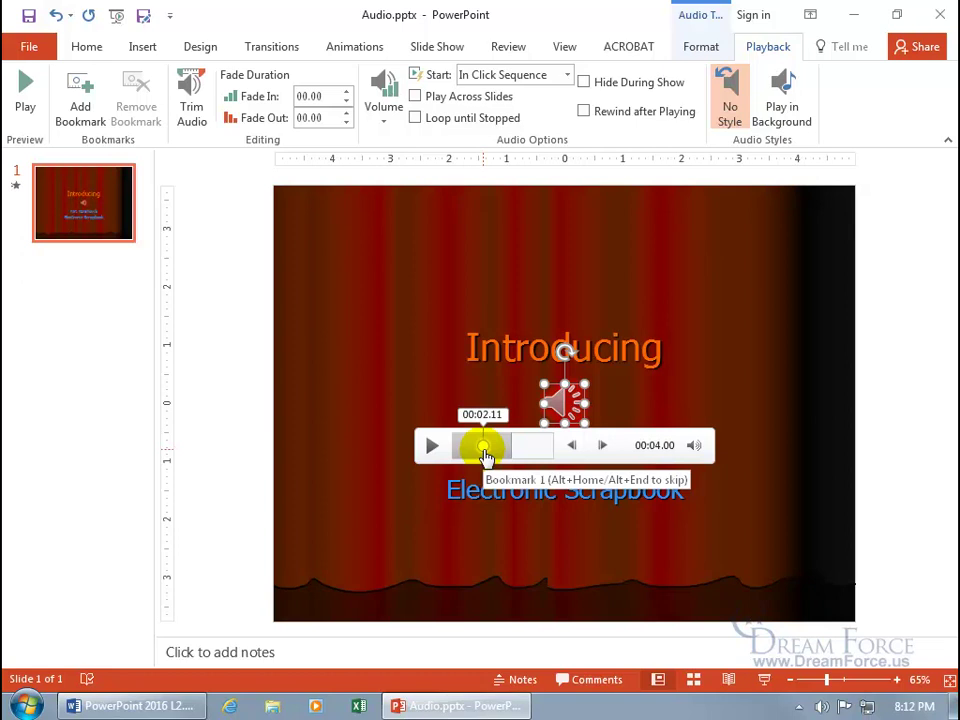
left_click(434, 447)
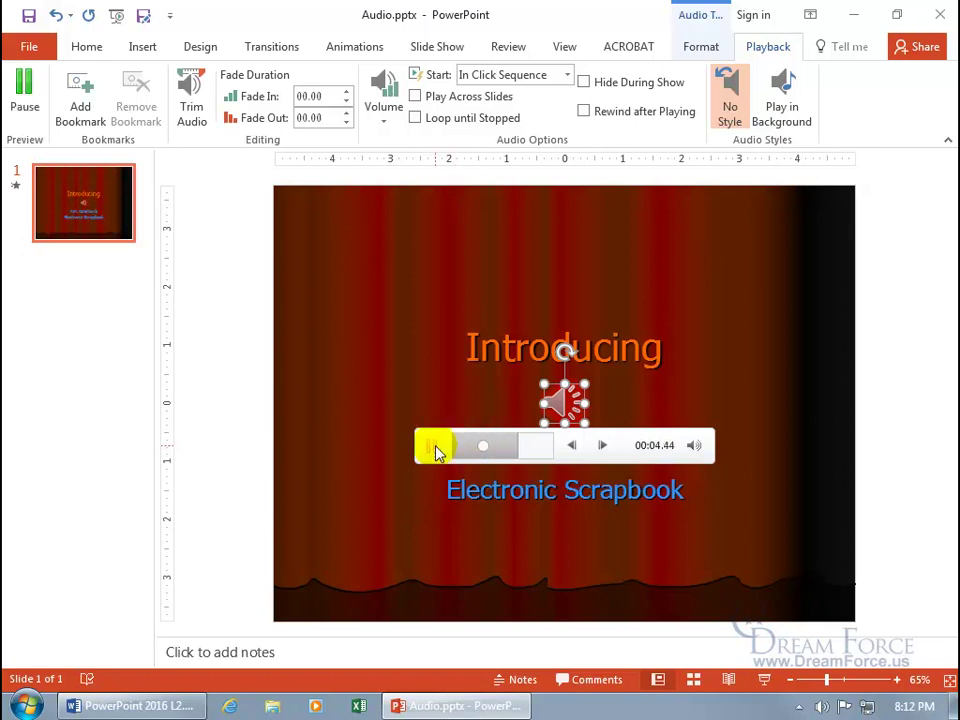
left_click(448, 450)
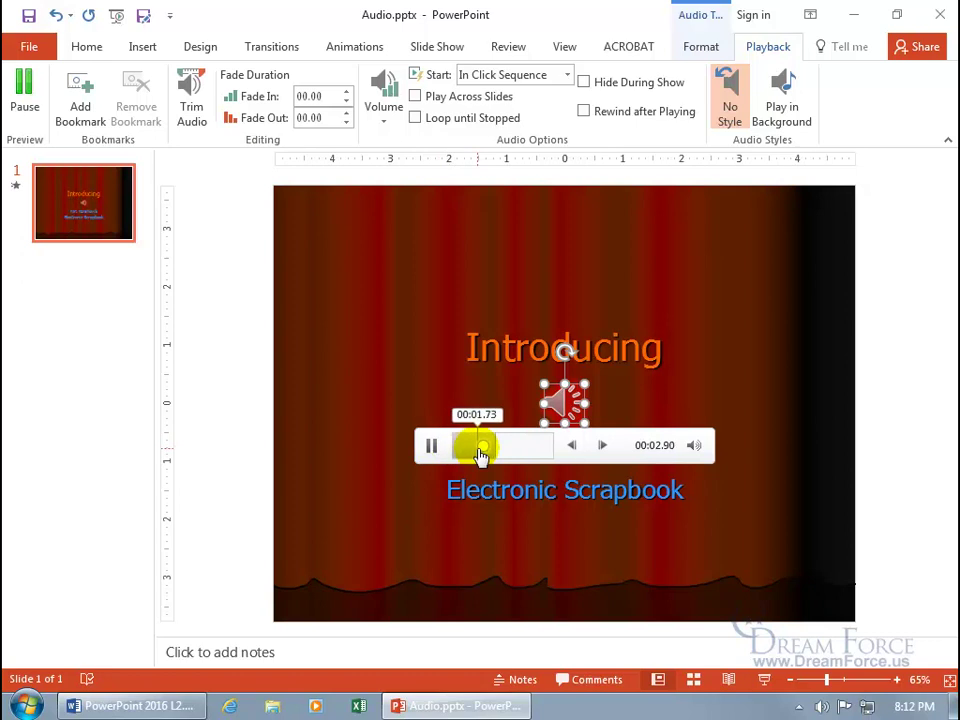
left_click(484, 452)
left_click(484, 452)
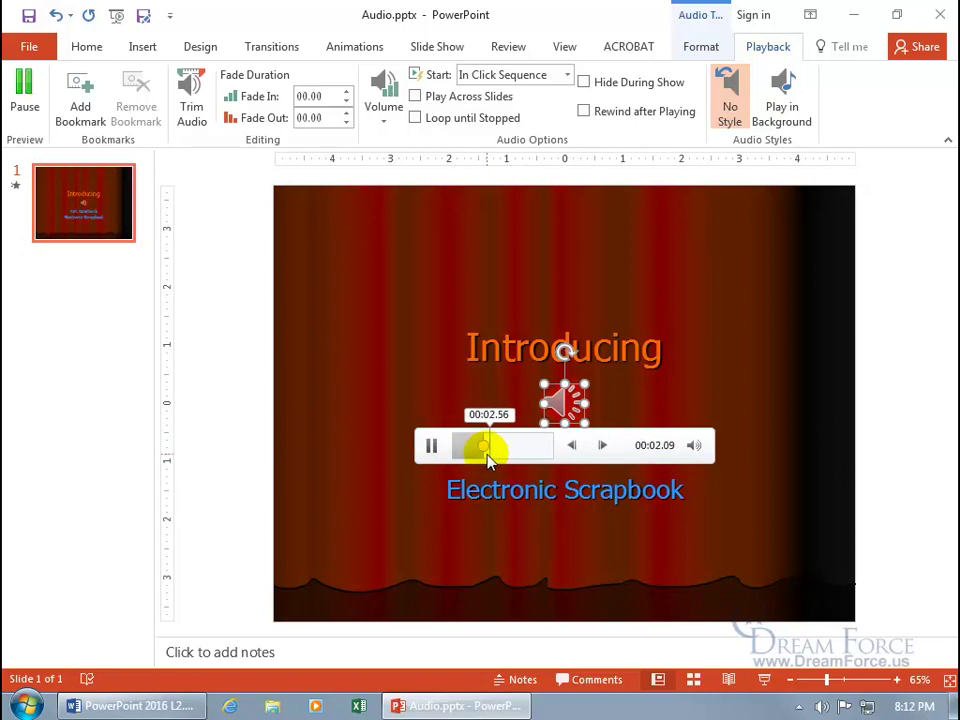
left_click(484, 452)
left_click(460, 450)
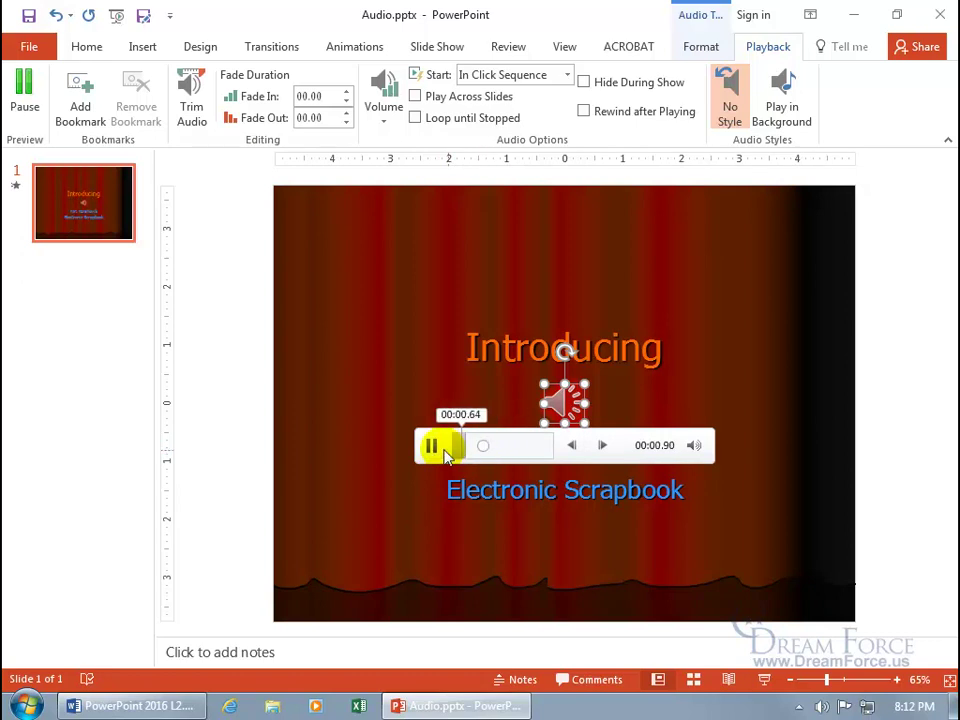
left_click(440, 452)
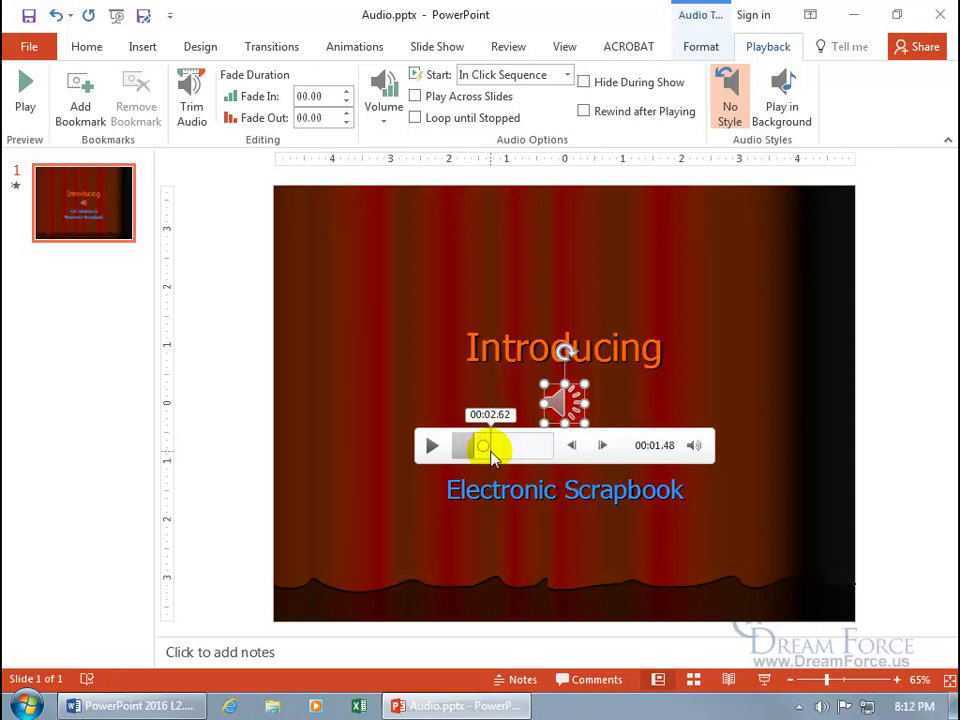
- Move playback back to 00:00.13 and briefly preview the clip from there
left_click(461, 449)
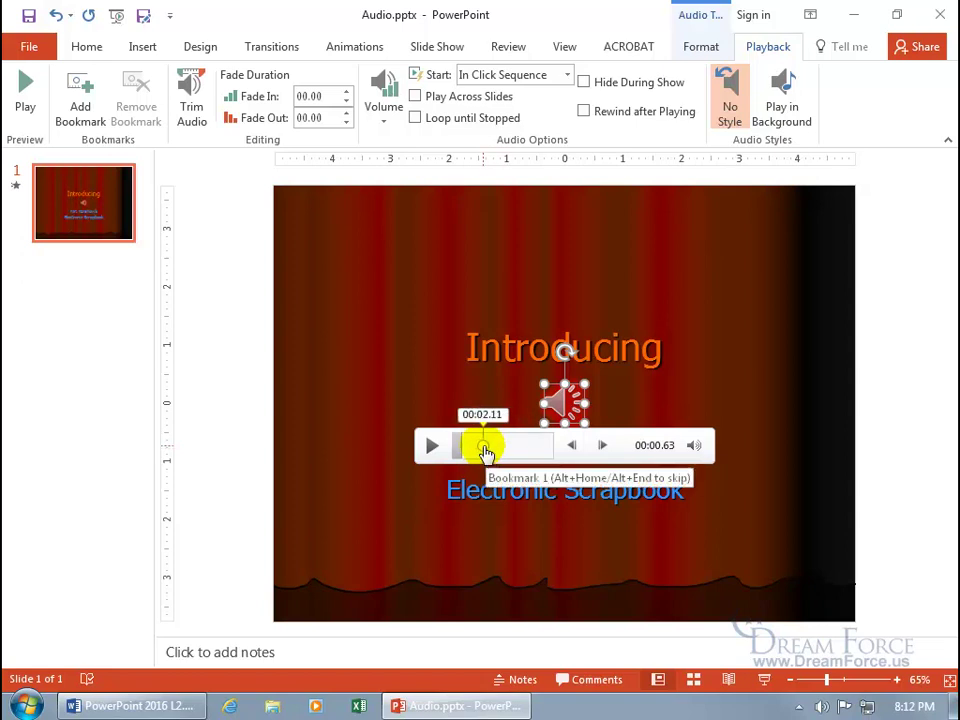
left_click(456, 449)
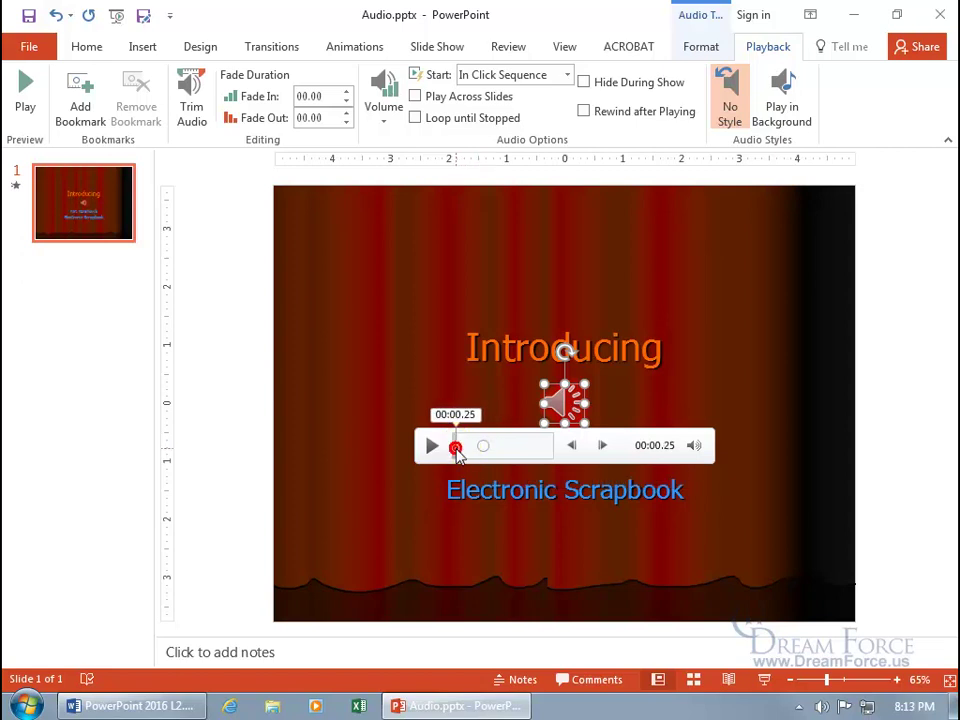
left_click(455, 450)
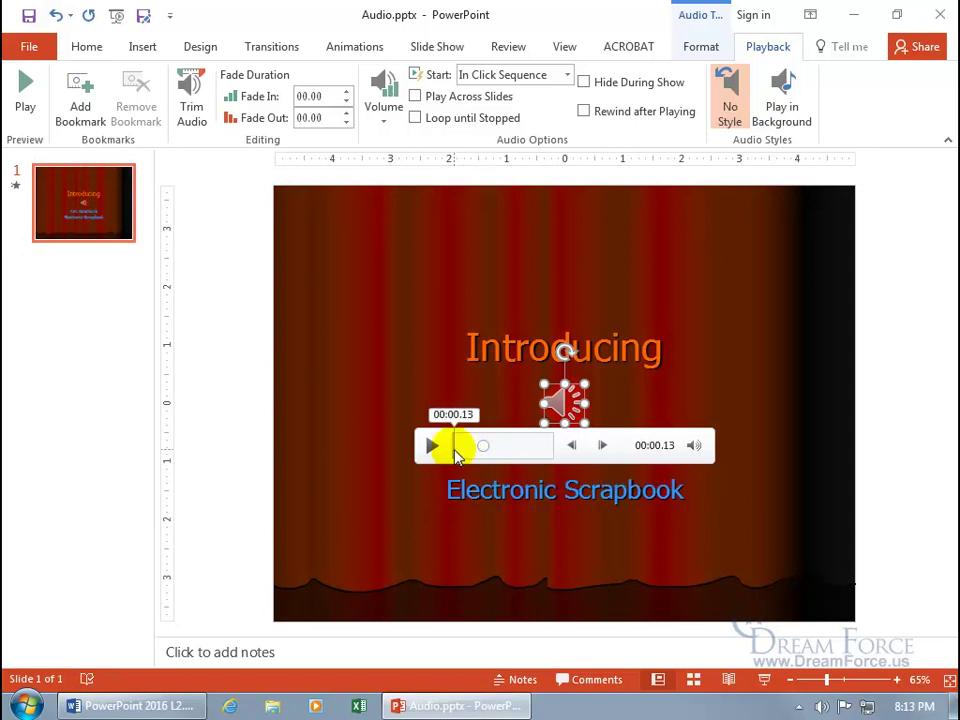
left_click(437, 450)
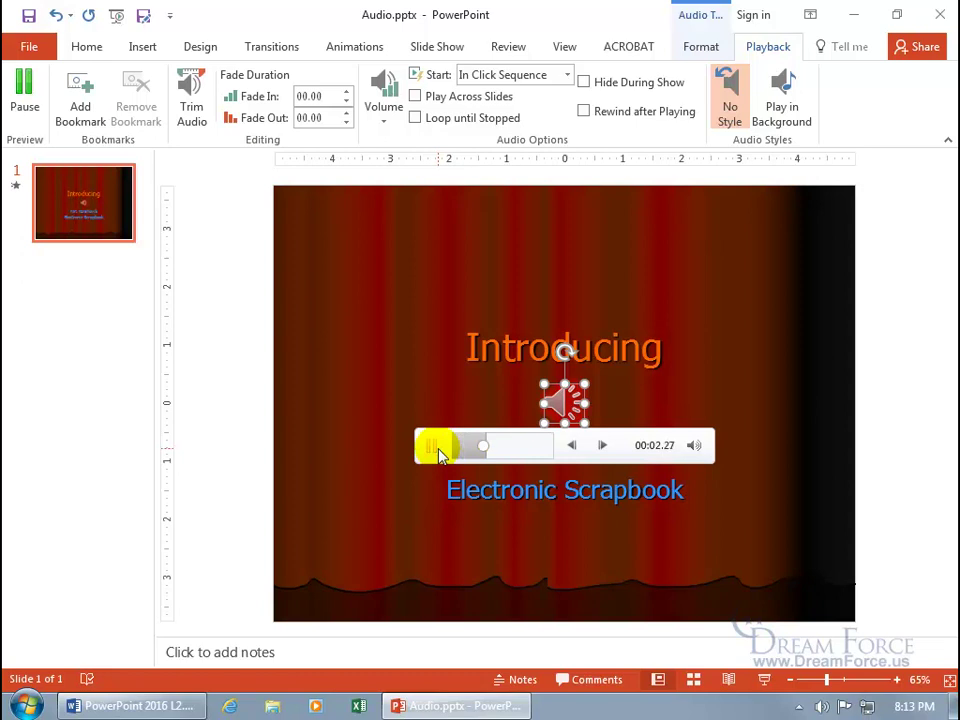
left_click(435, 450)
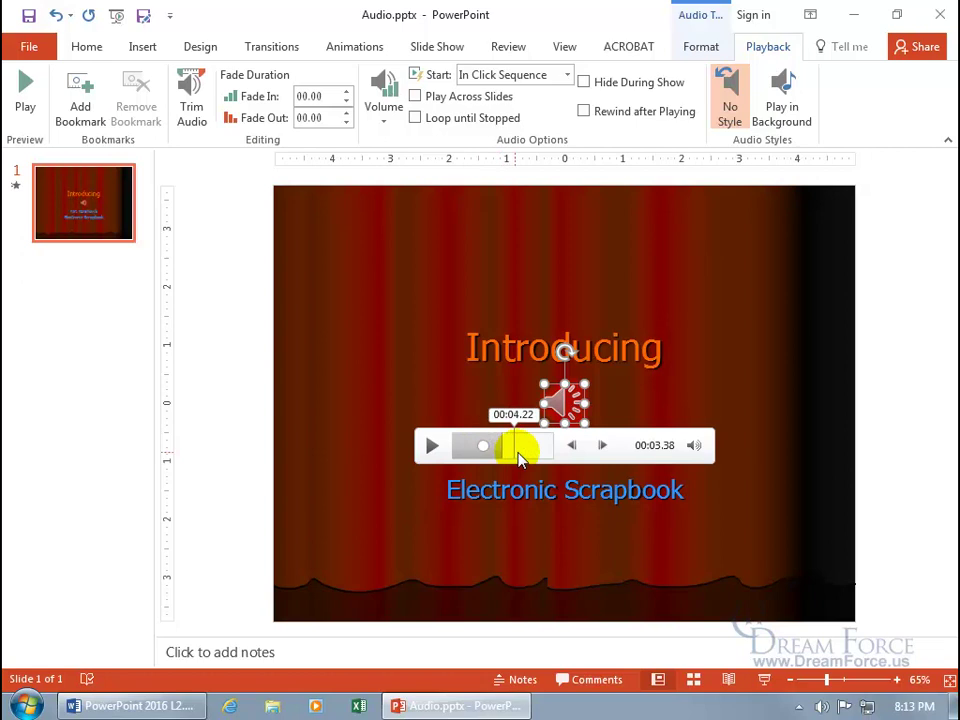
- Jump to 00:05.20 and 00:04.06, then resume playing from about 00:02.79
left_click(518, 455)
left_click(527, 453)
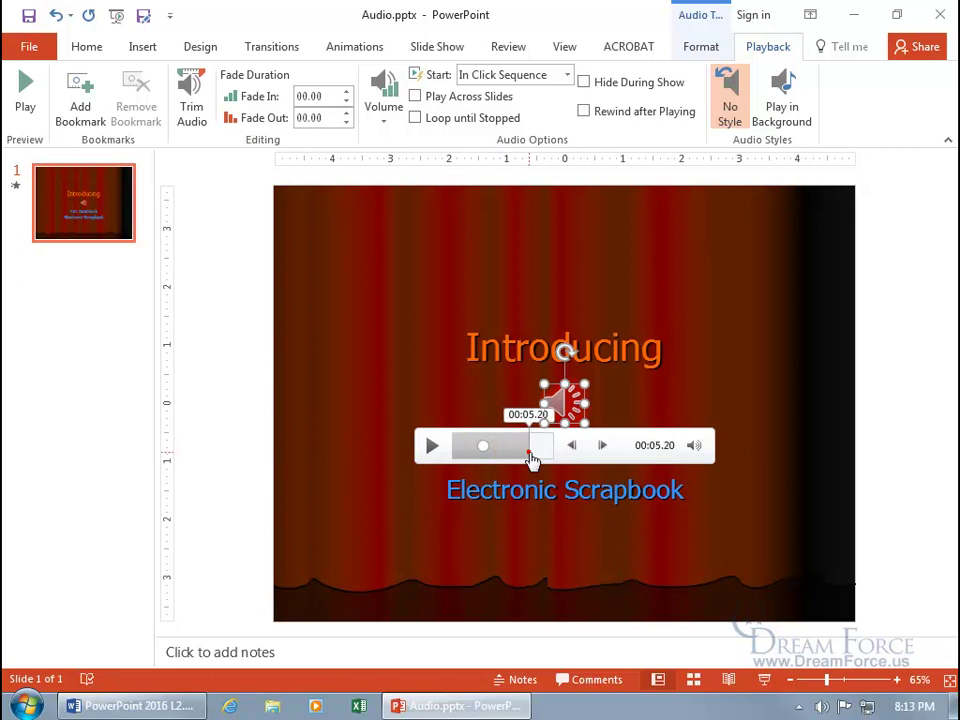
left_click(513, 455)
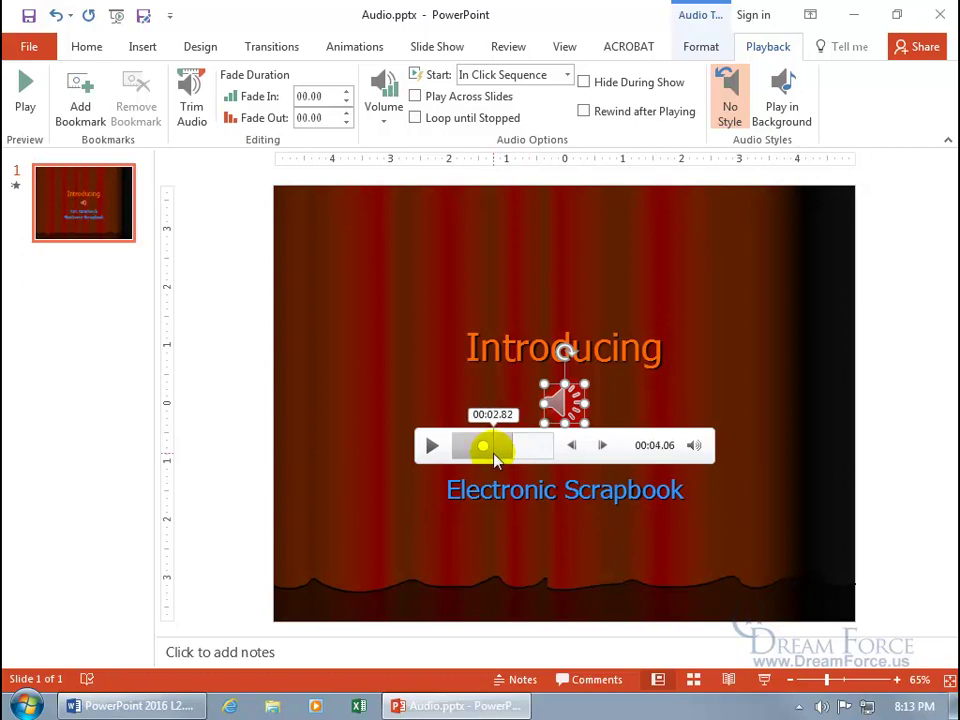
left_click(494, 455)
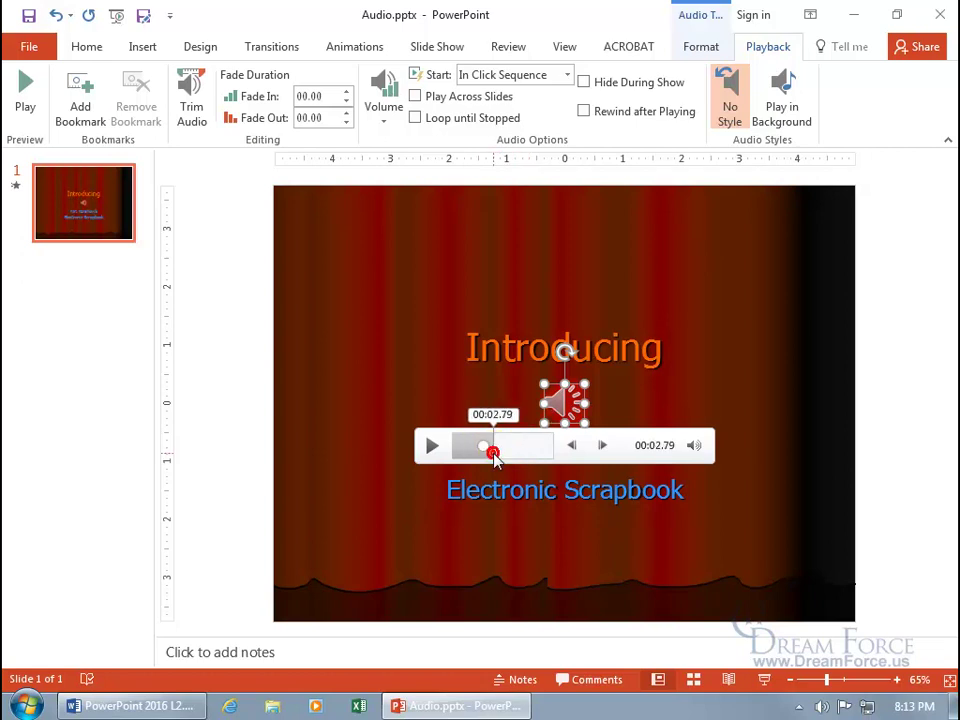
left_click(433, 452)
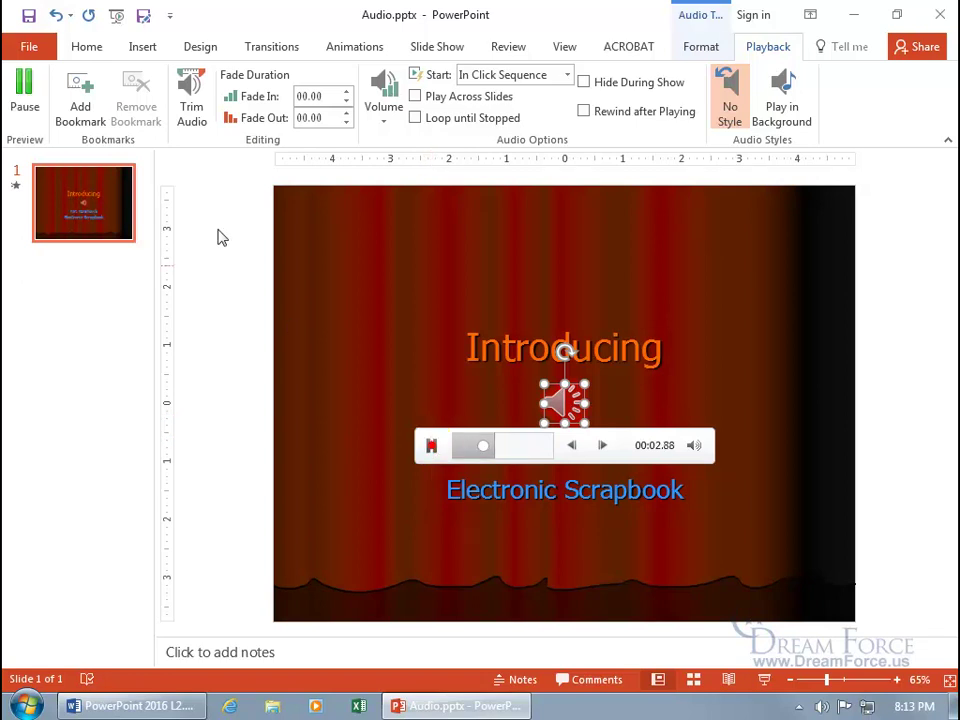
left_click(81, 94)
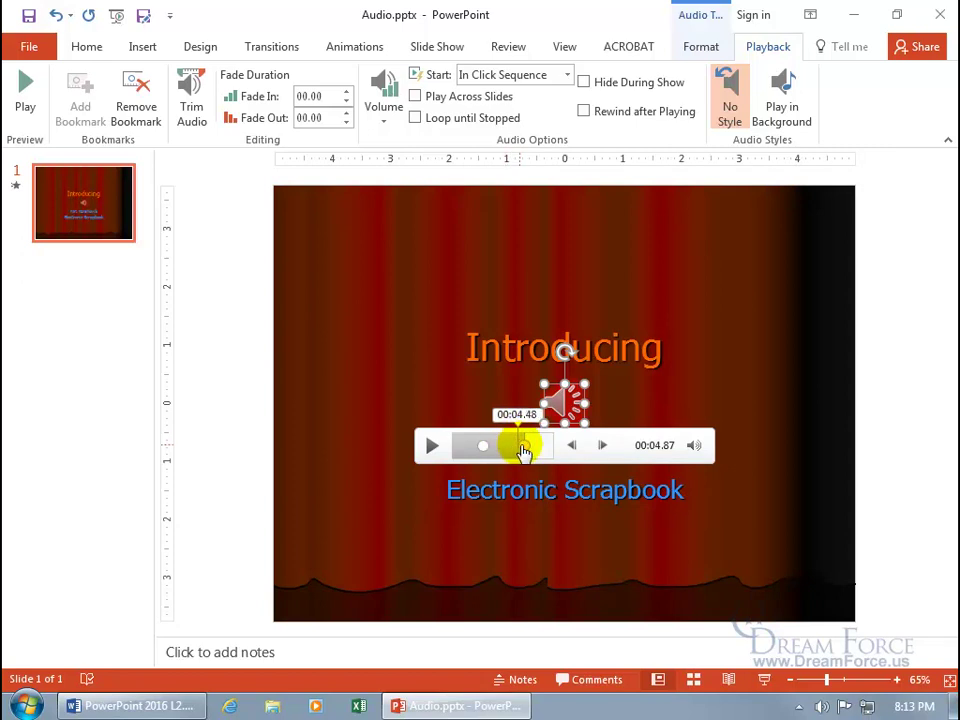
left_click(483, 450)
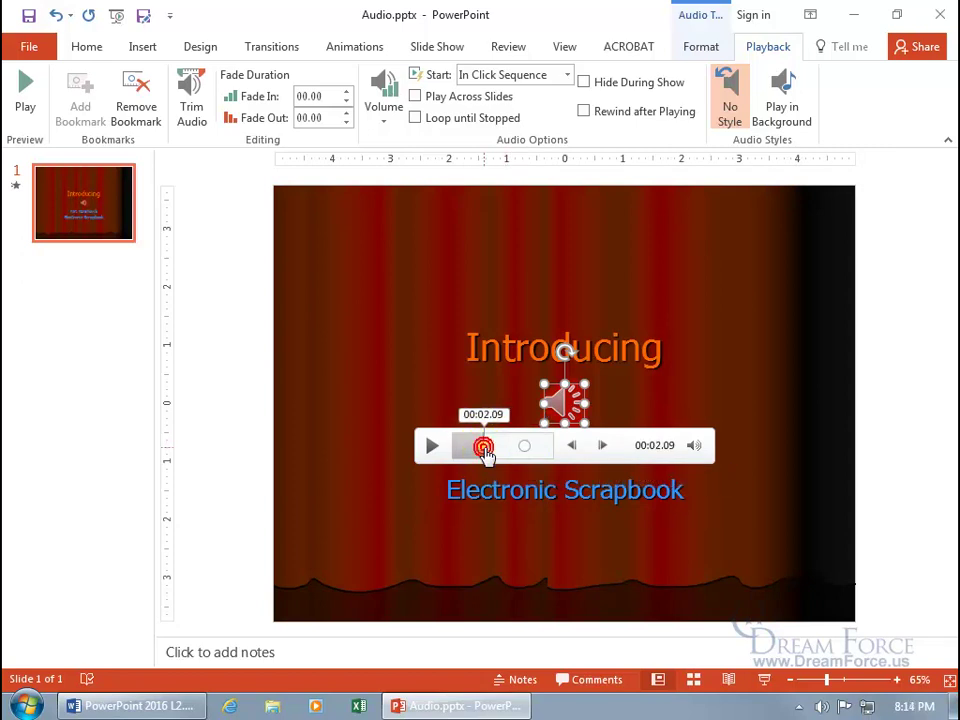
left_click(139, 110)
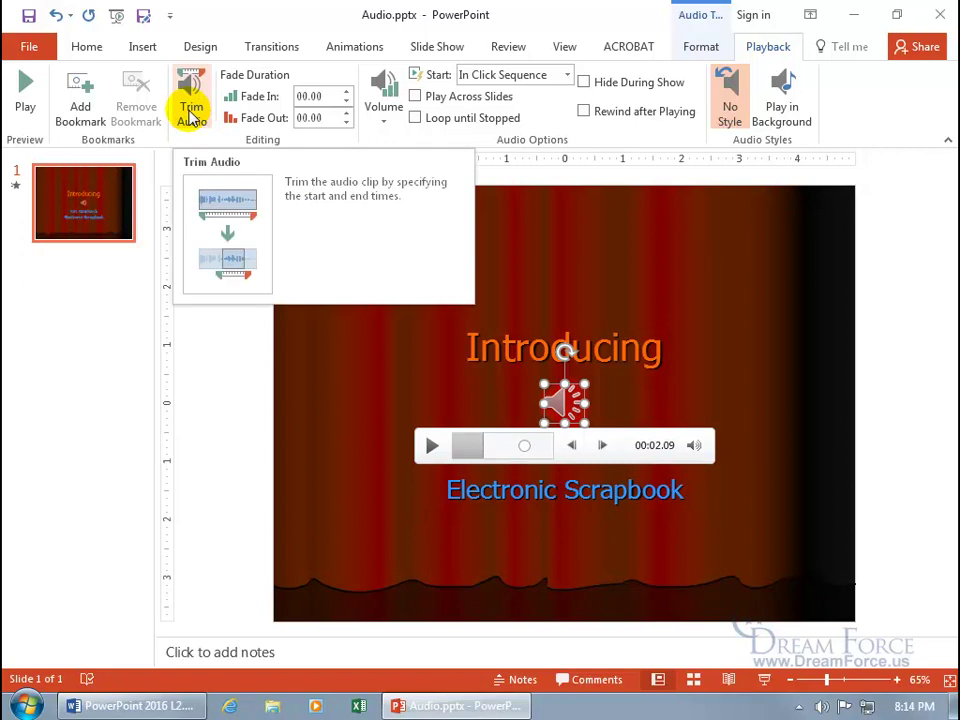
- Drag the trim markers so the audio runs from about 00:01.160 to 00:05.693
left_click(192, 116)
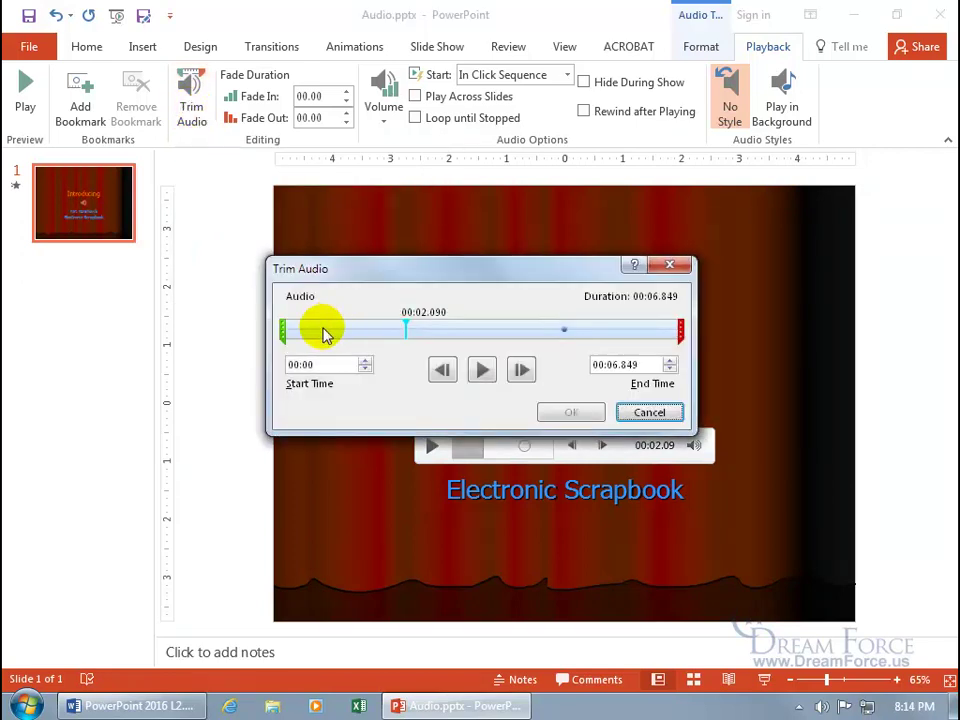
left_click_drag(292, 334, 349, 330)
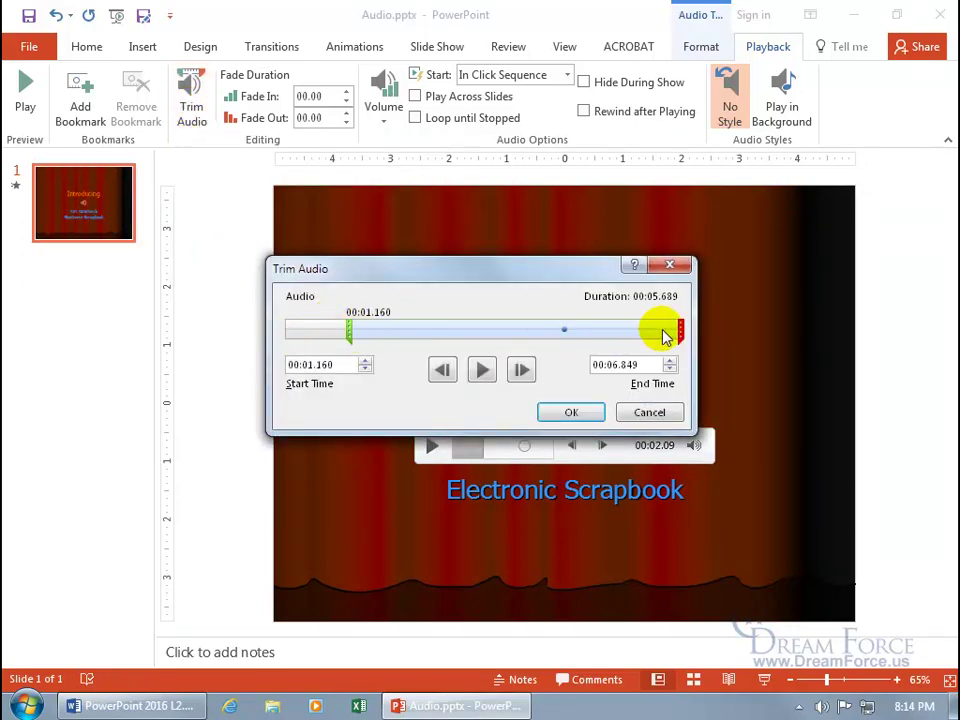
left_click_drag(679, 330, 613, 329)
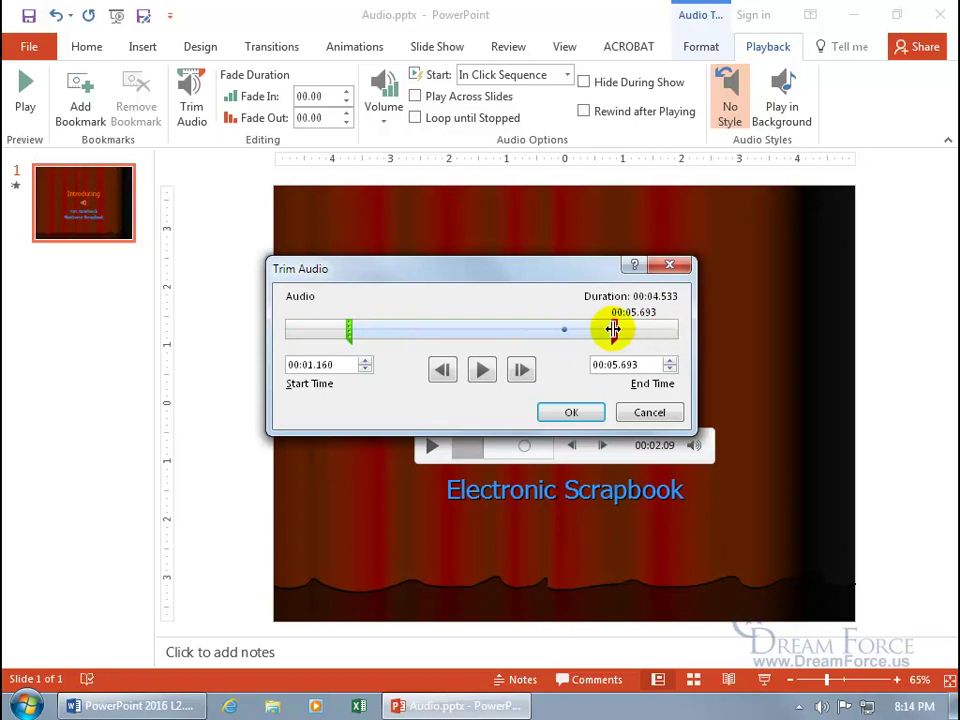
left_click_drag(348, 329, 355, 329)
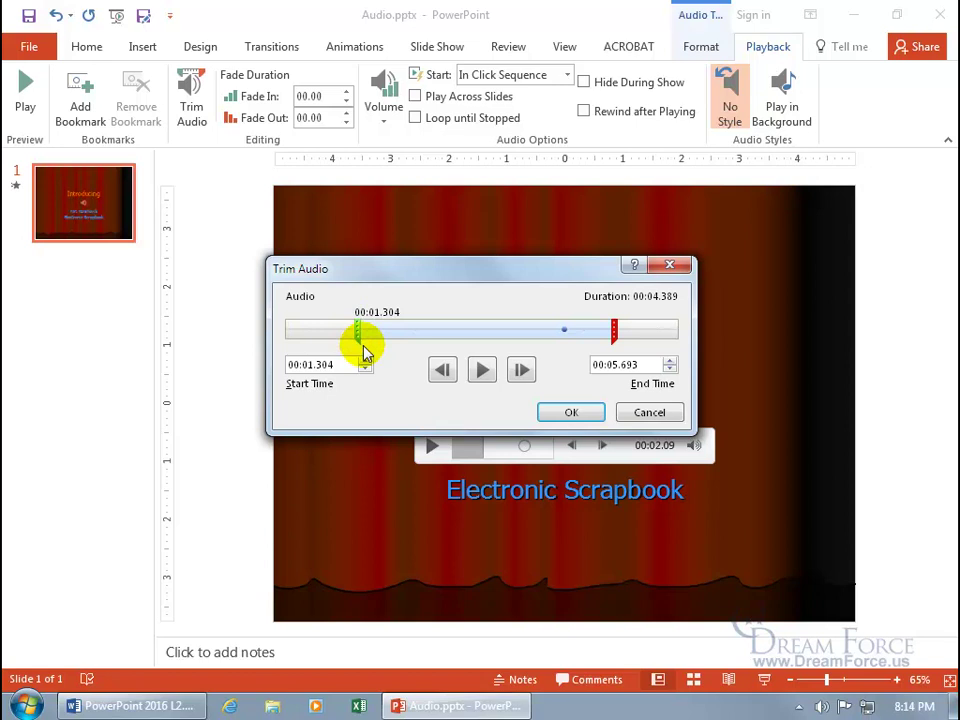
- Adjust the trim start time with the spin arrows, then type it to 00:01.125
left_click(365, 368)
left_click(365, 368)
left_click(365, 368)
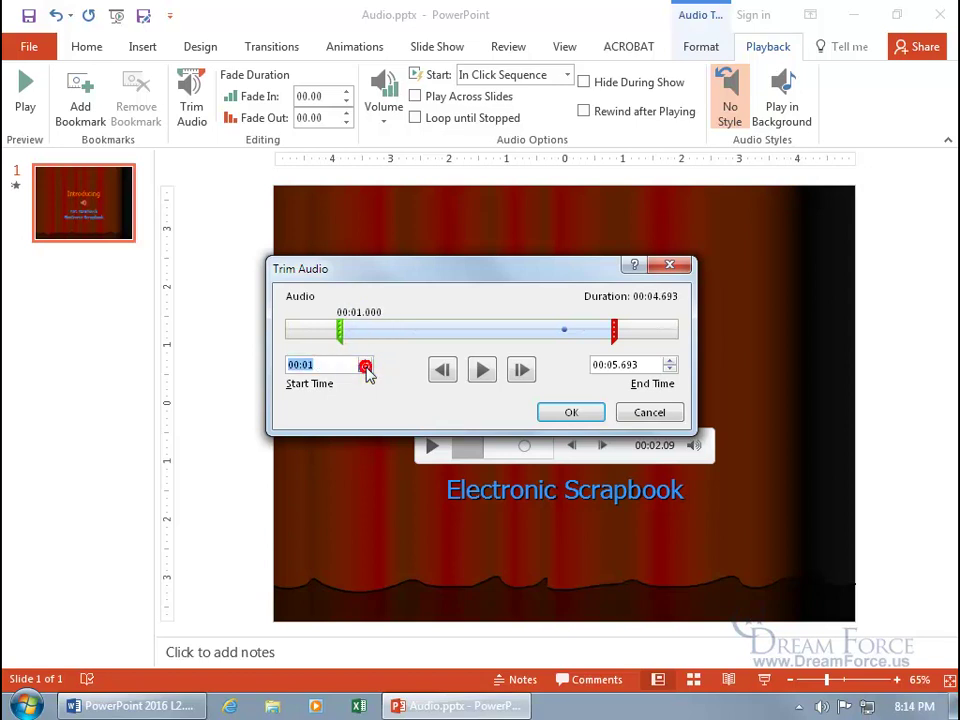
left_click(365, 361)
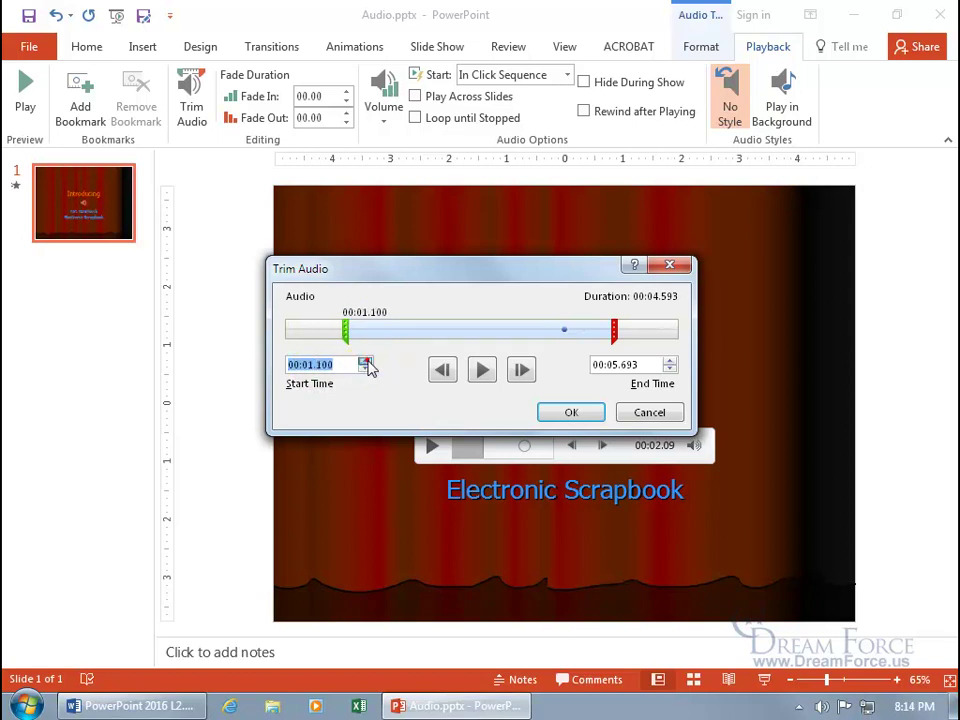
left_click(333, 366)
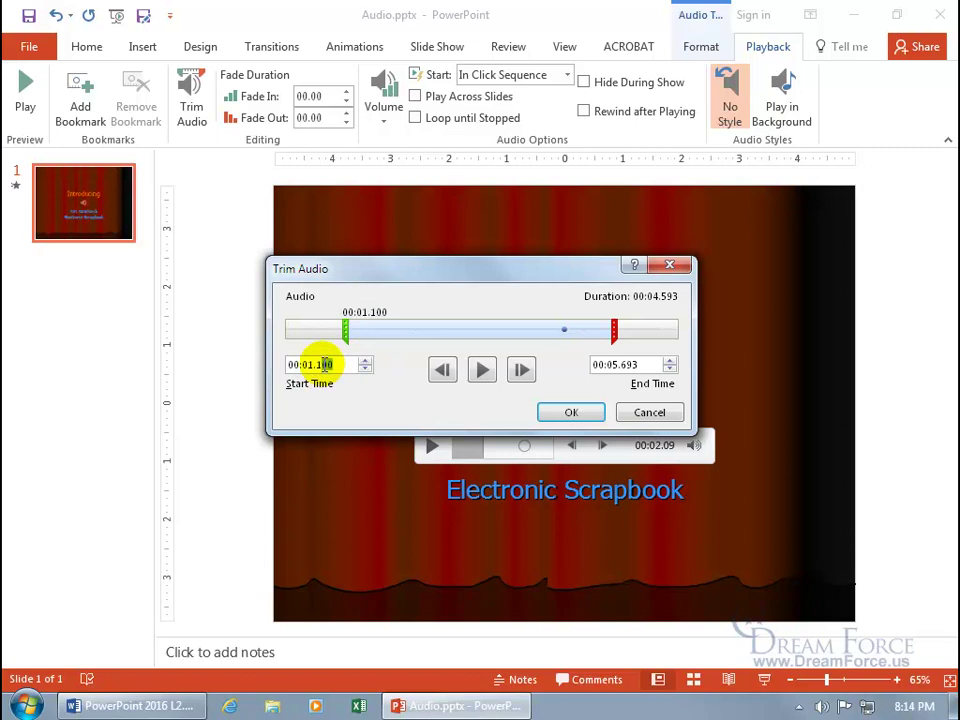
key("BackSpace")
key("BackSpace")
type("25")
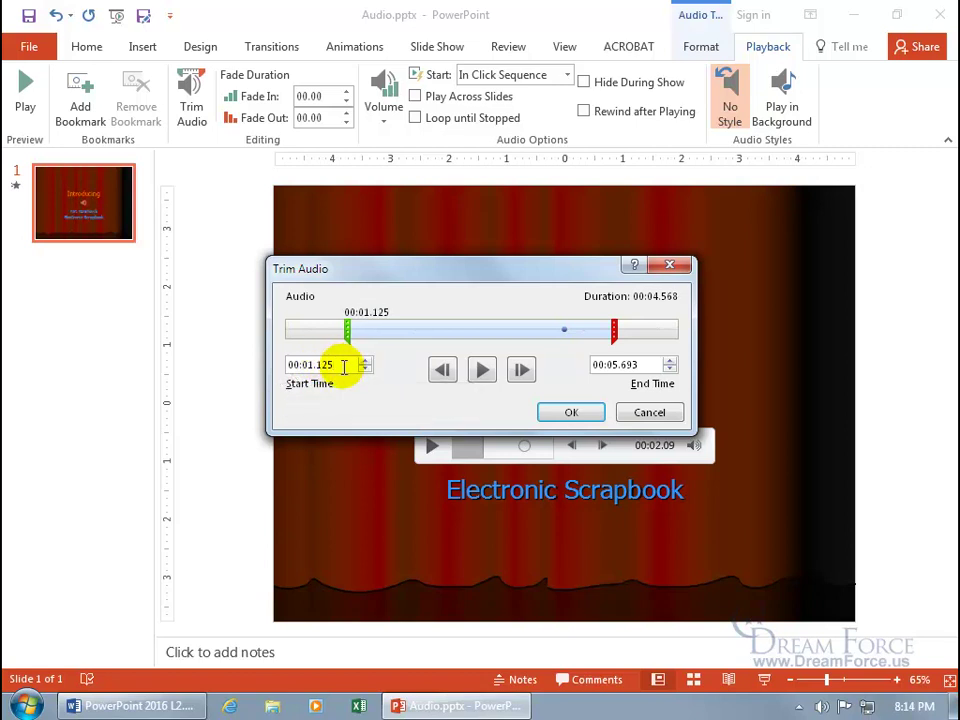
- Step the start time back and forth by frames, settling on 00:01.000
left_click(442, 369)
left_click(442, 369)
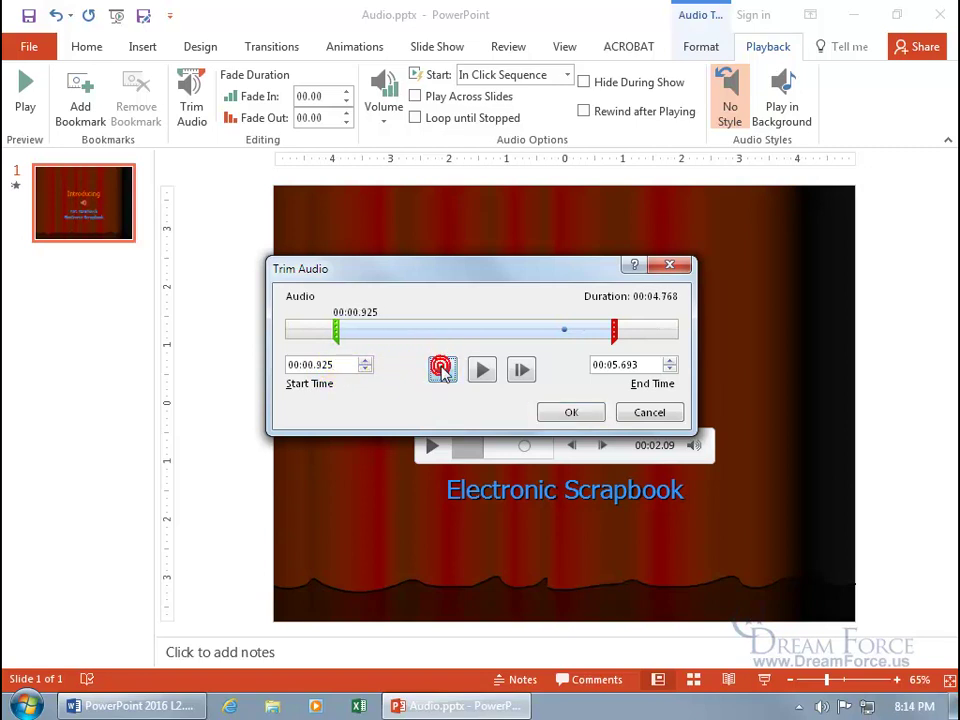
left_click(366, 360)
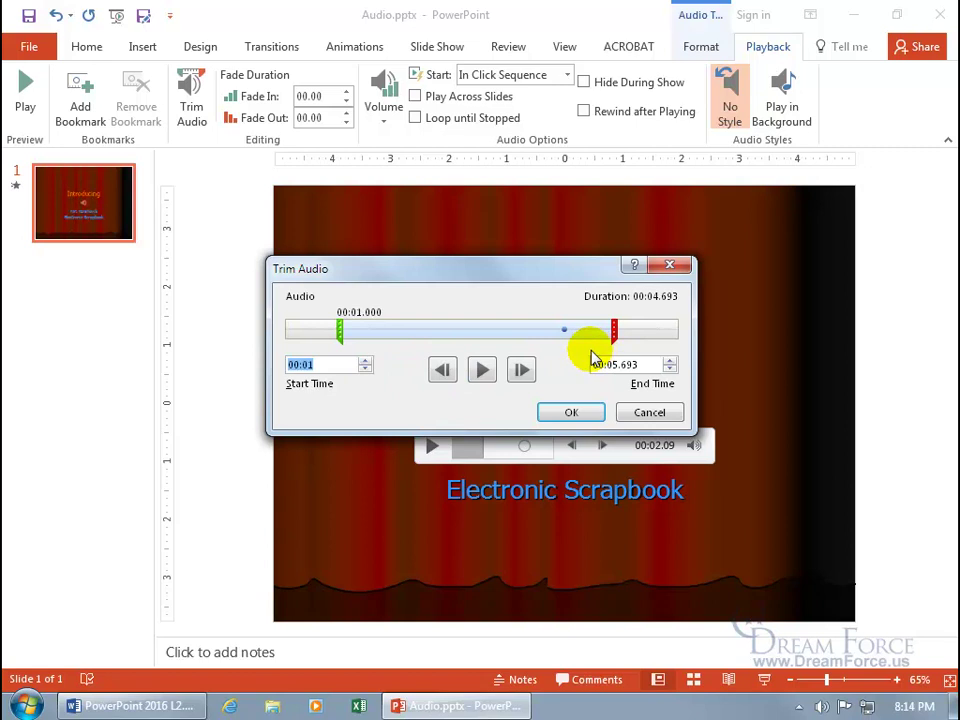
left_click(522, 370)
left_click(522, 370)
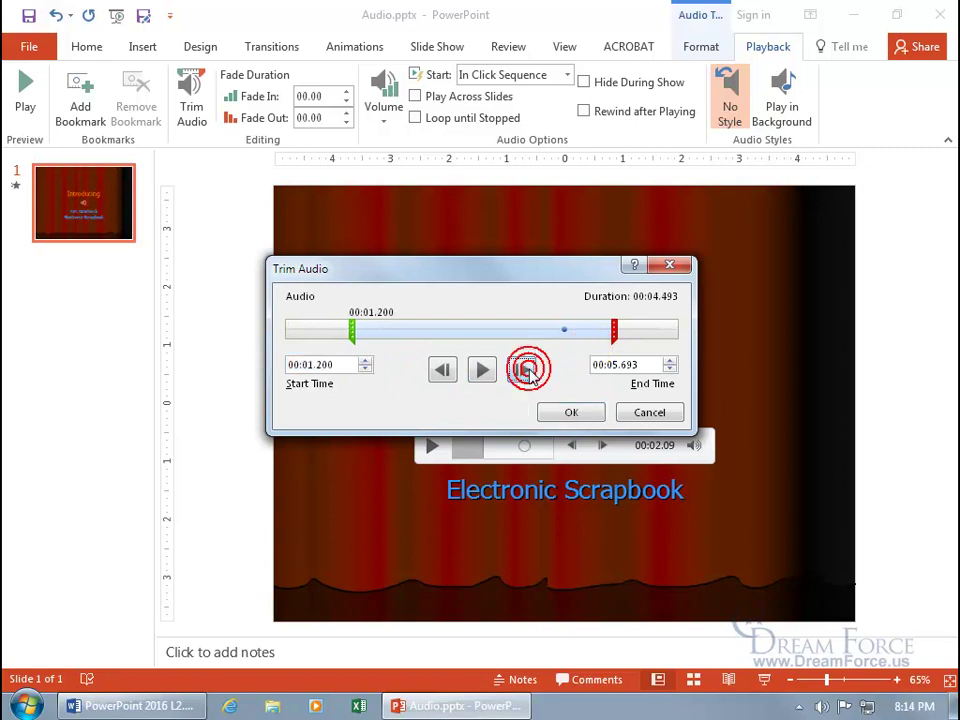
left_click(522, 370)
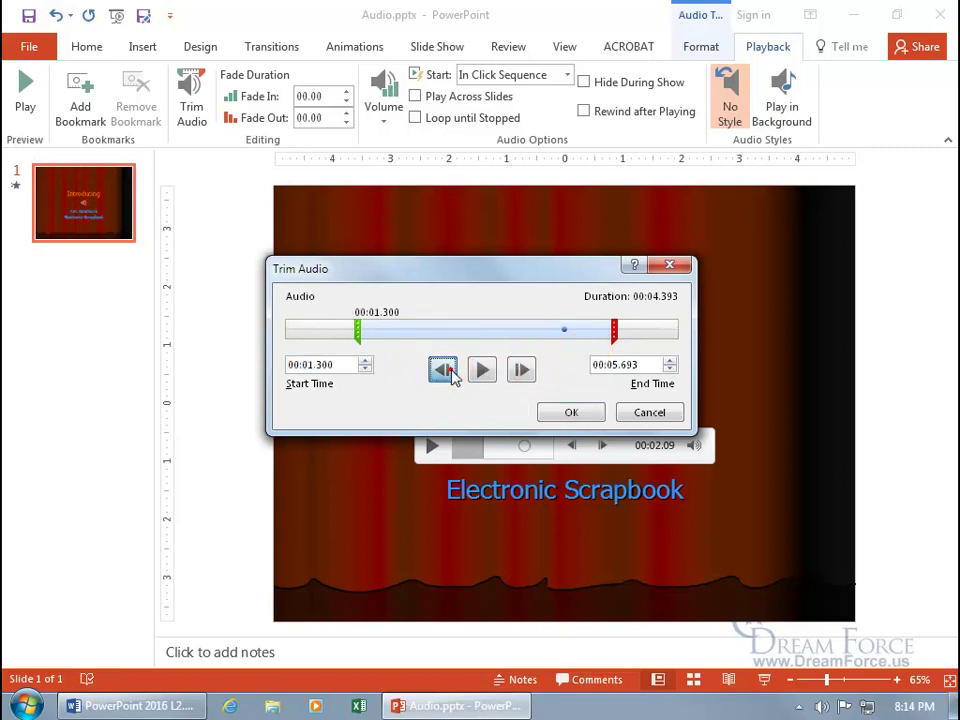
left_click(444, 370)
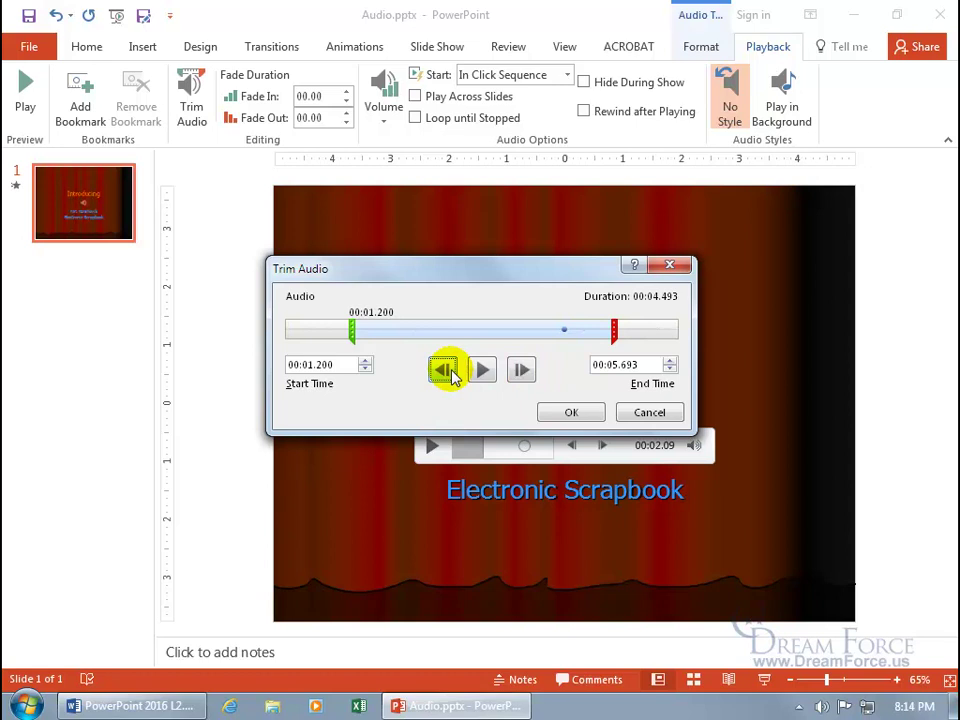
left_click(365, 369)
left_click(365, 369)
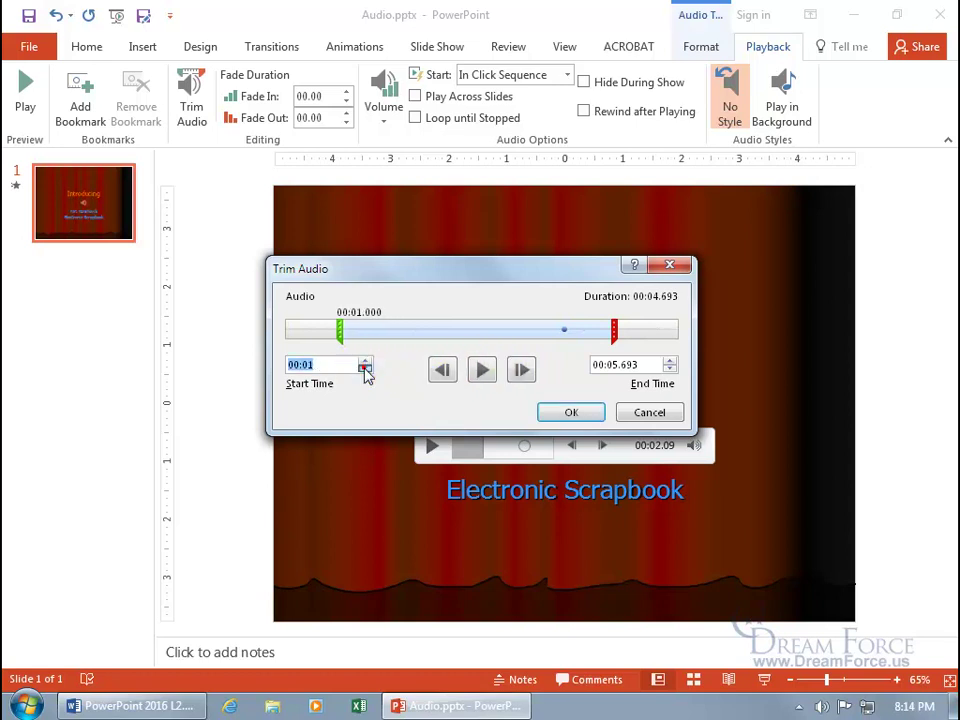
- Raise the end time to 00:06, apply the trim, then recheck it and cancel
left_click(668, 363)
left_click(668, 362)
left_click(668, 362)
left_click(668, 362)
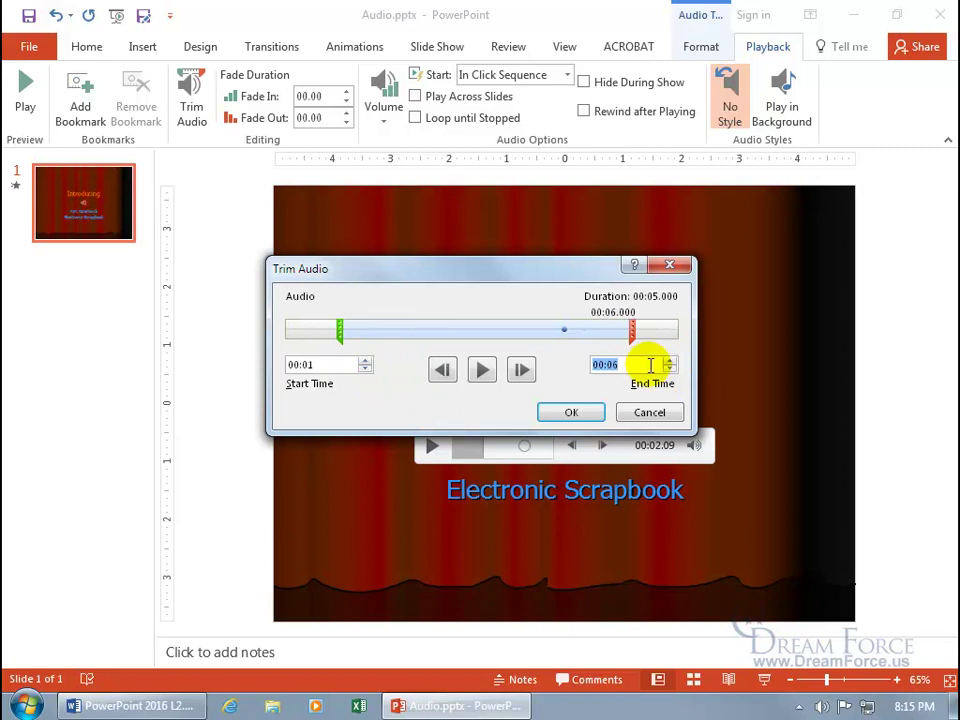
left_click(573, 412)
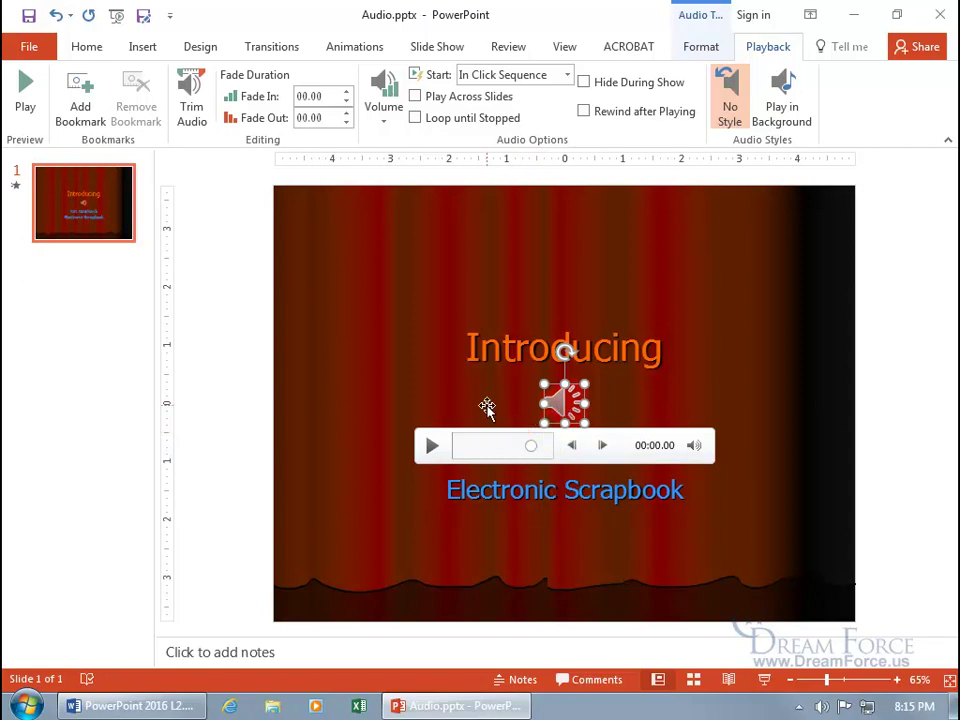
left_click(191, 98)
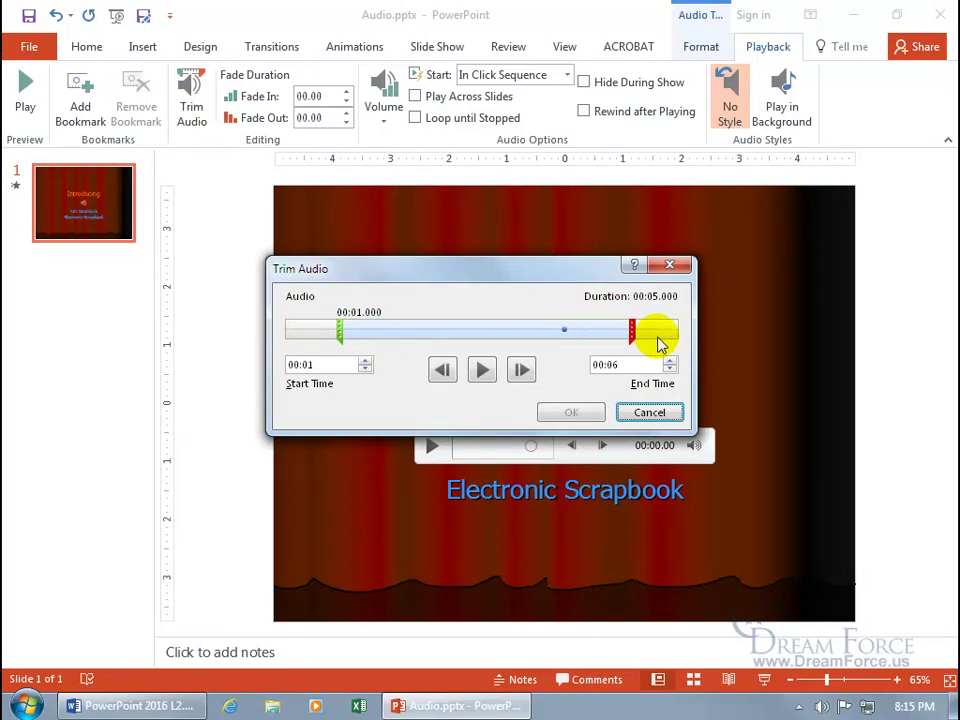
left_click(645, 411)
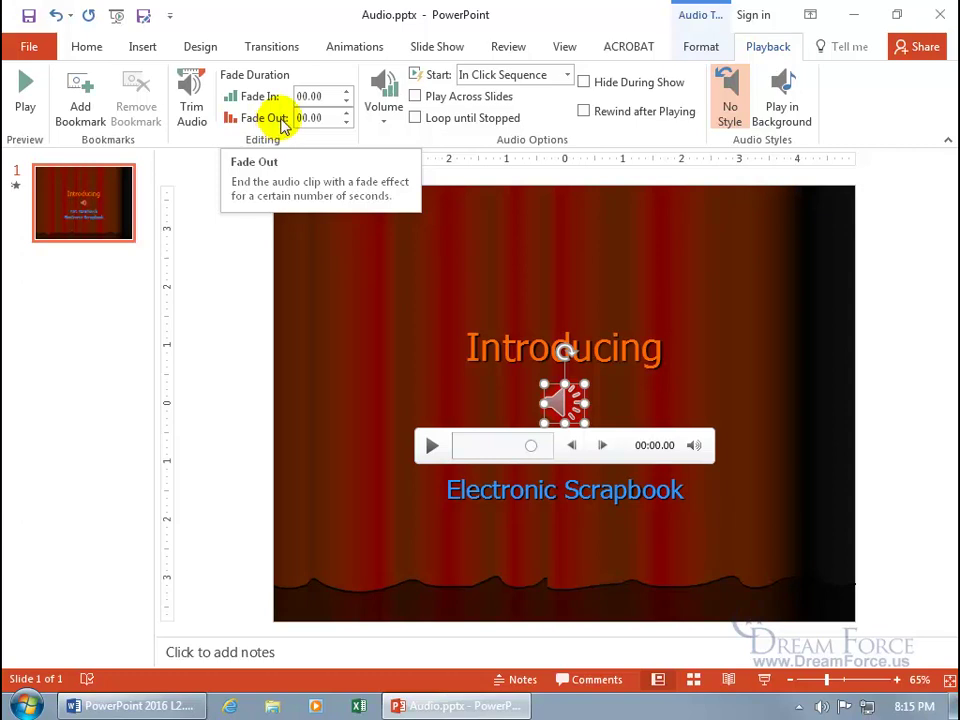
- Increase the audio's Fade In duration to 1.75 seconds
left_click(346, 93)
left_click(346, 93)
left_click(346, 93)
left_click(346, 93)
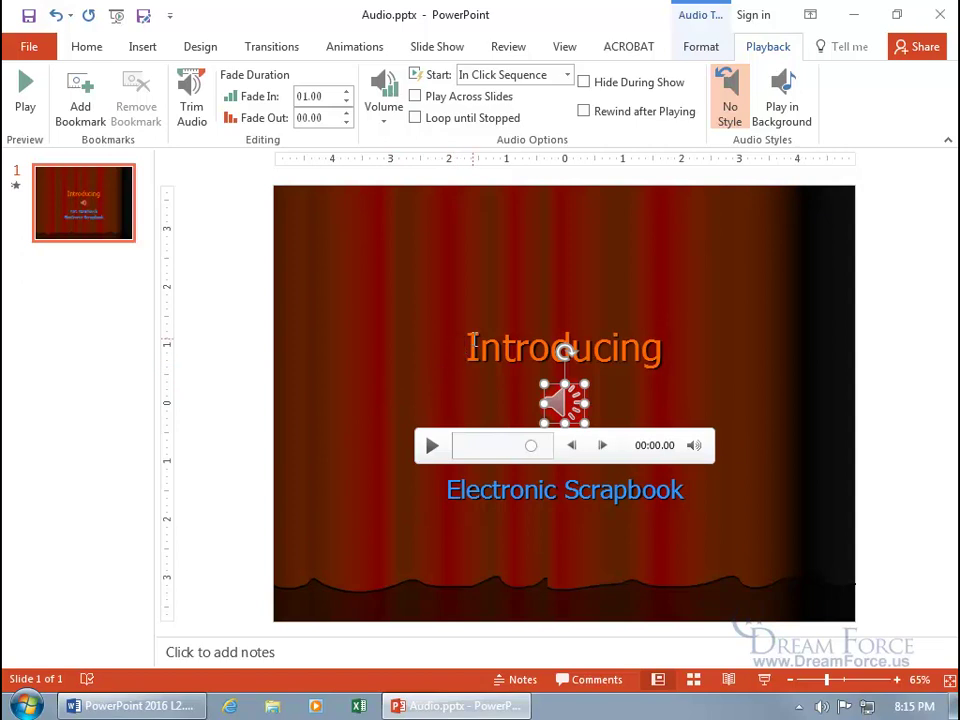
left_click(347, 93)
left_click(347, 93)
left_click(347, 93)
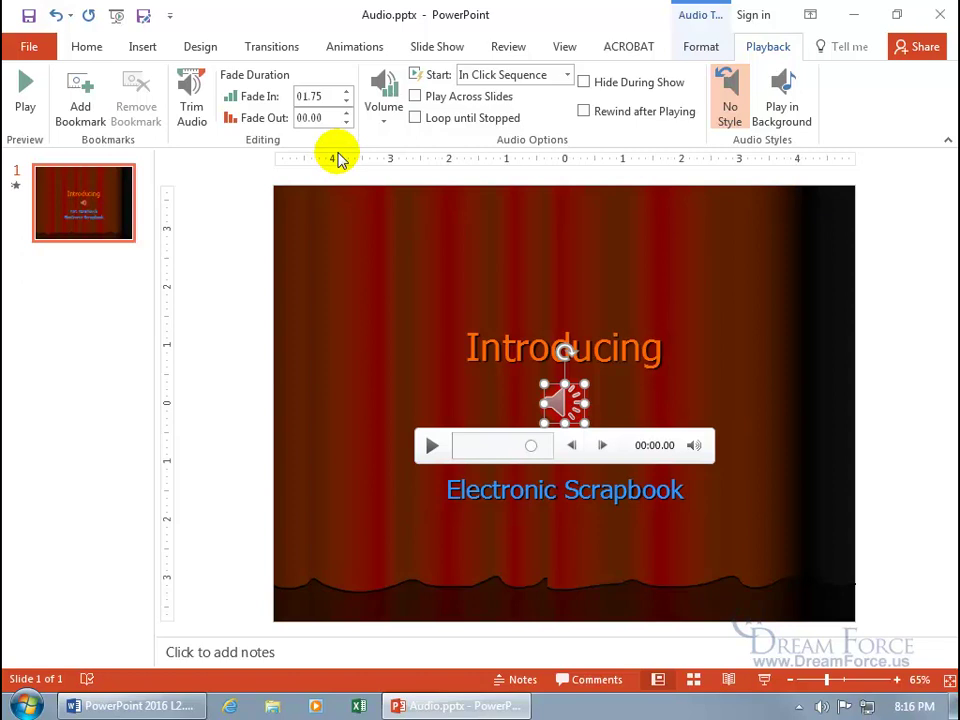
- Set Fade Out to 2 seconds and bring Fade In up to 2 seconds
left_click(346, 113)
left_click(346, 113)
left_click(346, 113)
left_click(346, 113)
left_click(346, 113)
left_click(346, 113)
left_click(346, 113)
left_click(346, 113)
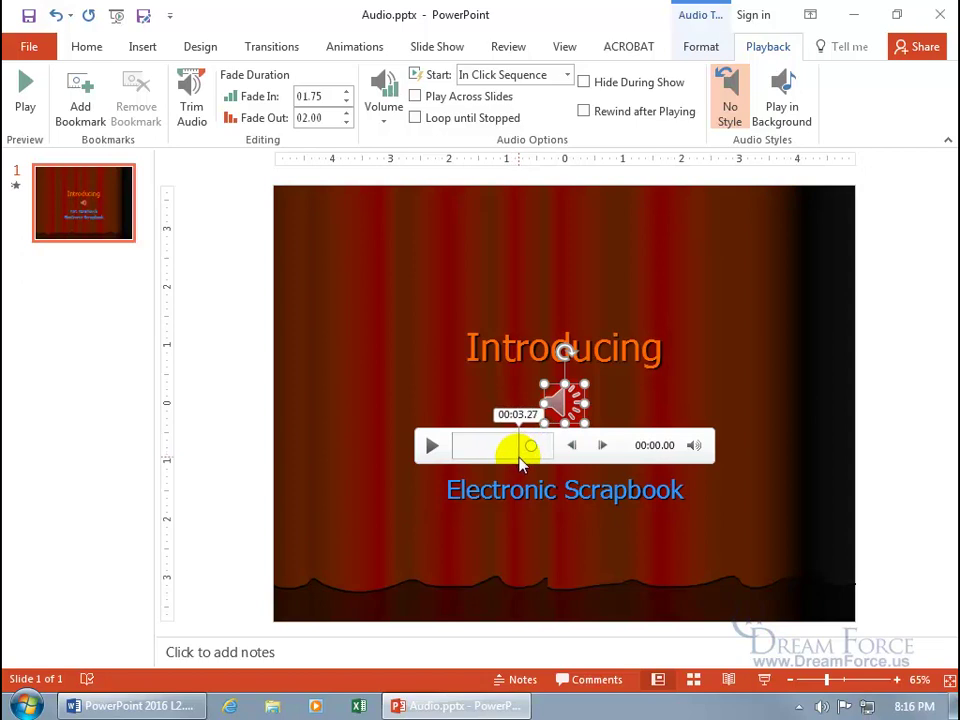
left_click(346, 93)
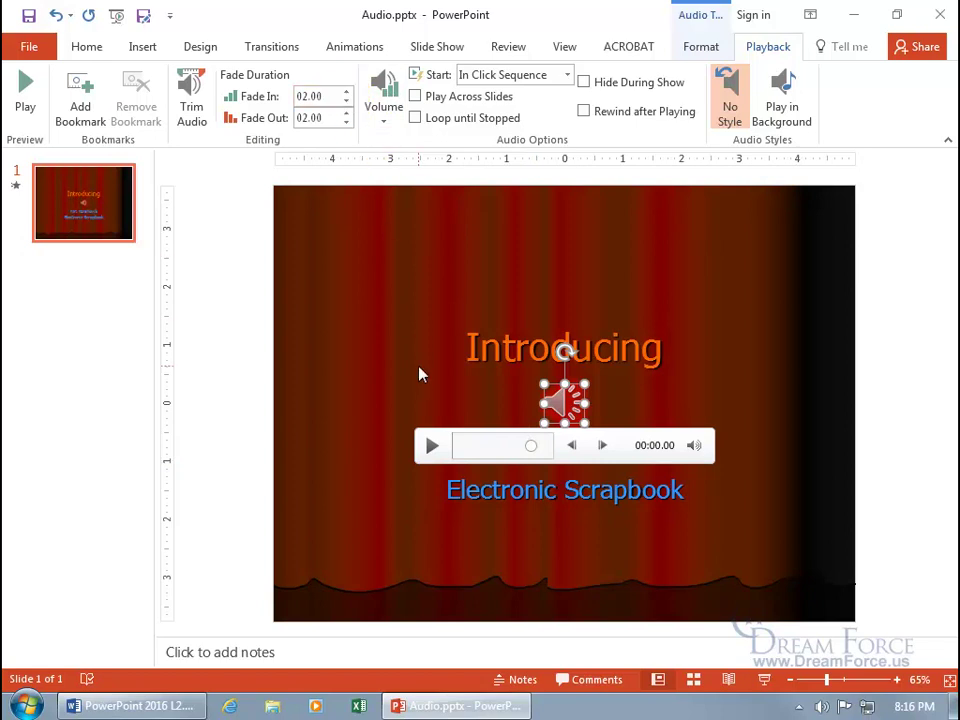
- Preview the faded sound on the player, then stop it
left_click(431, 446)
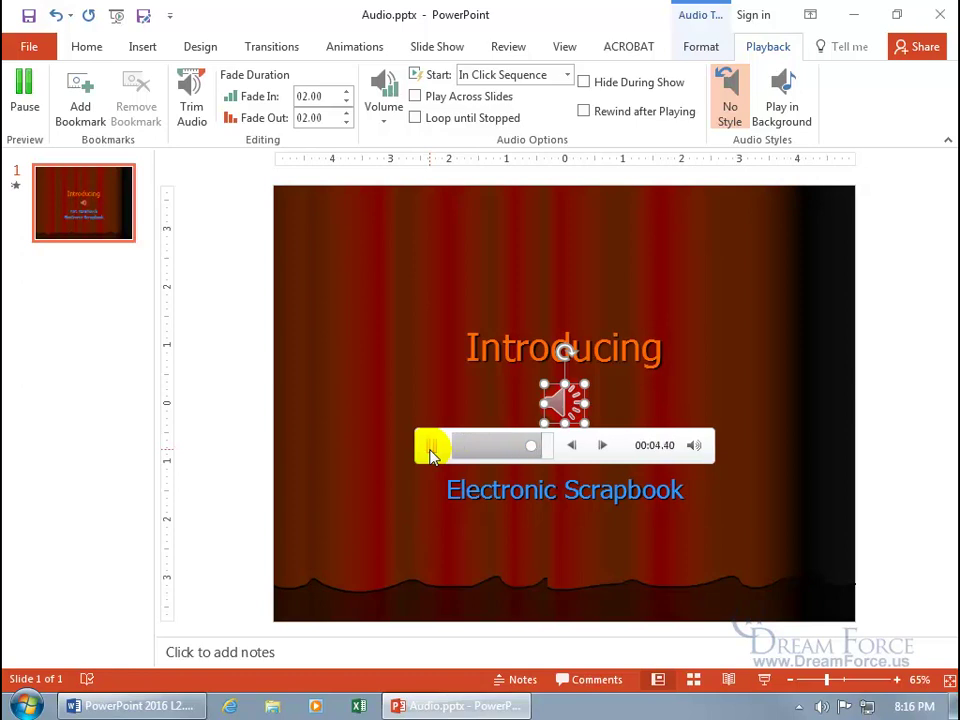
left_click(431, 450)
left_click(431, 452)
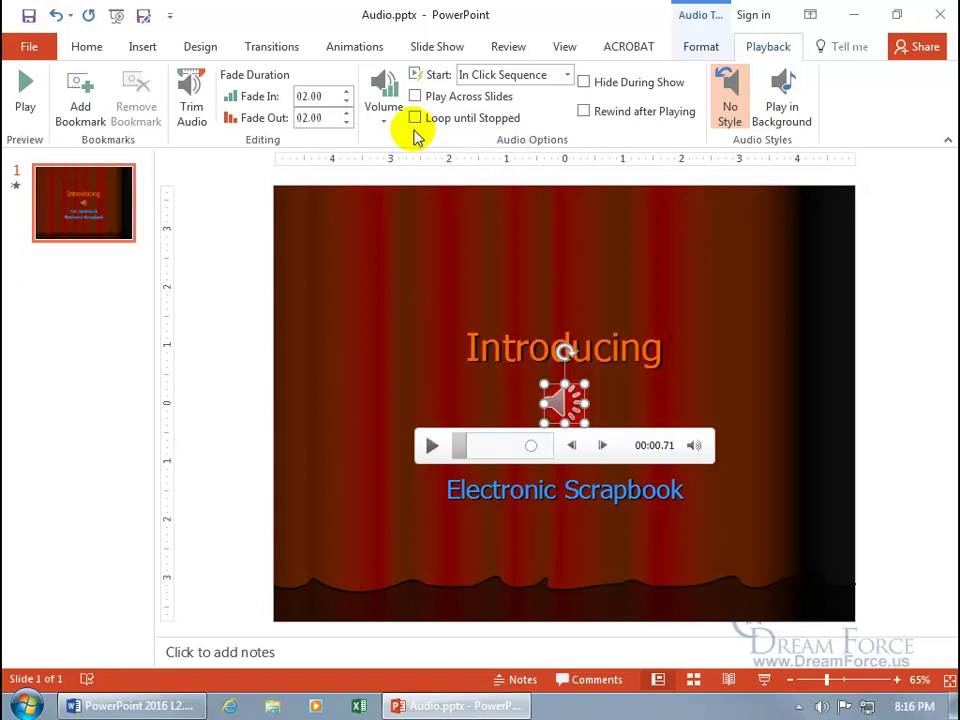
- Look through the Volume choices, then turn up the player's preview volume
left_click(385, 118)
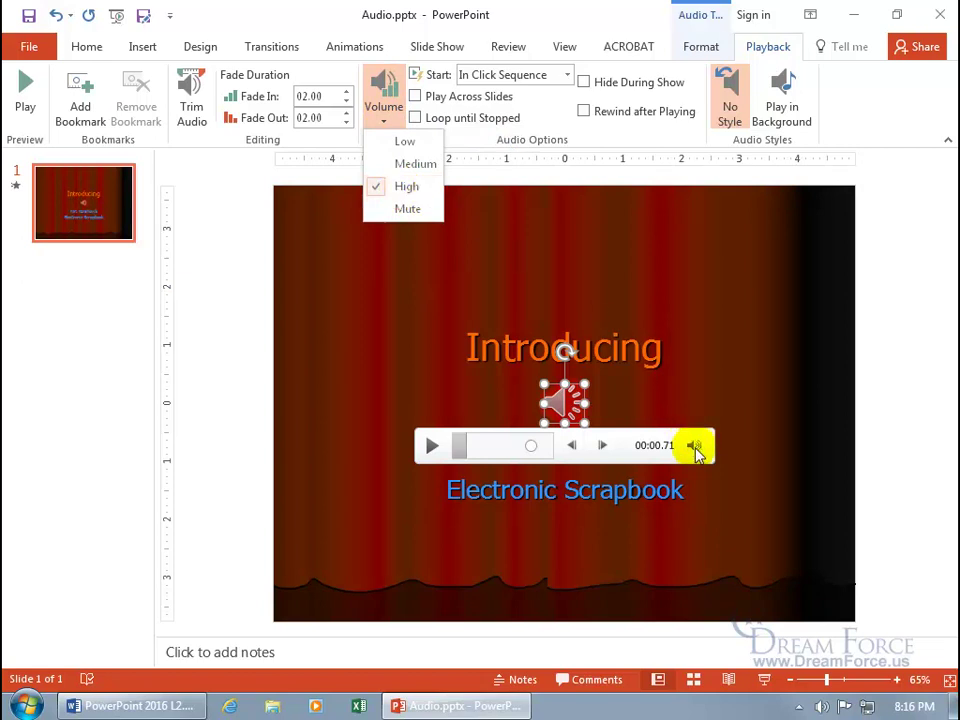
left_click(369, 433)
mouse_move(697, 452)
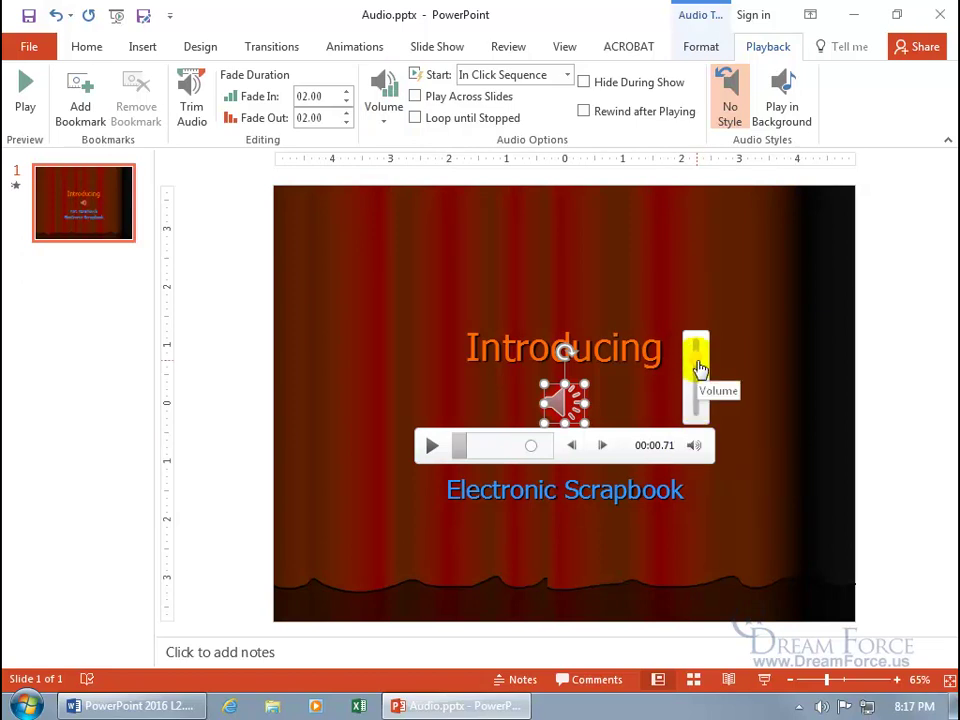
left_click_drag(700, 370, 697, 351)
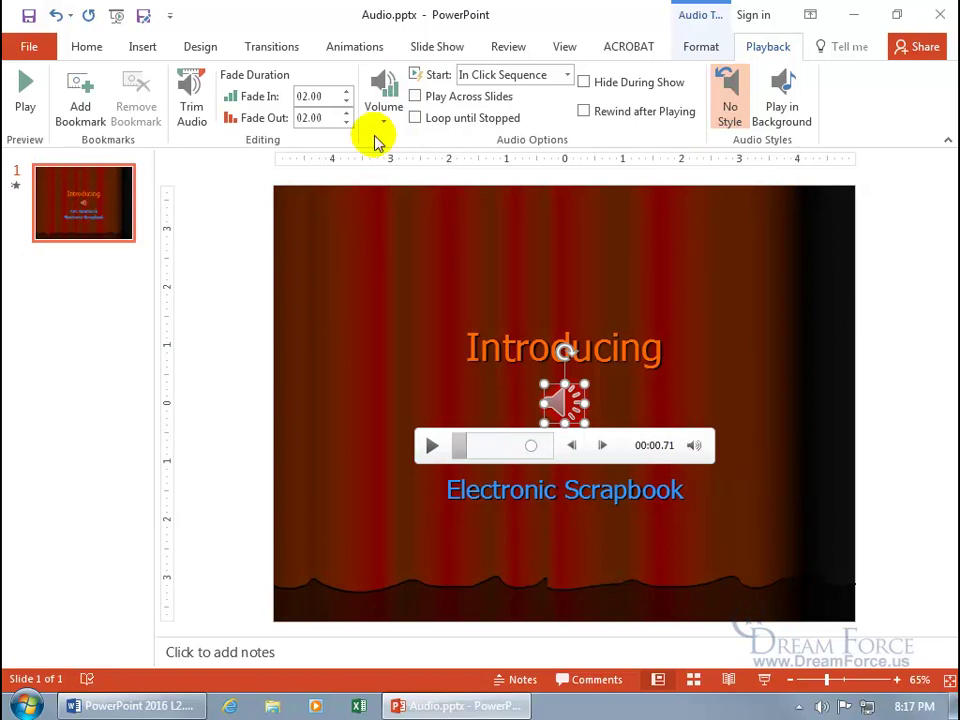
- Set the sound's Volume to Low and turn the player's preview volume down
left_click(386, 108)
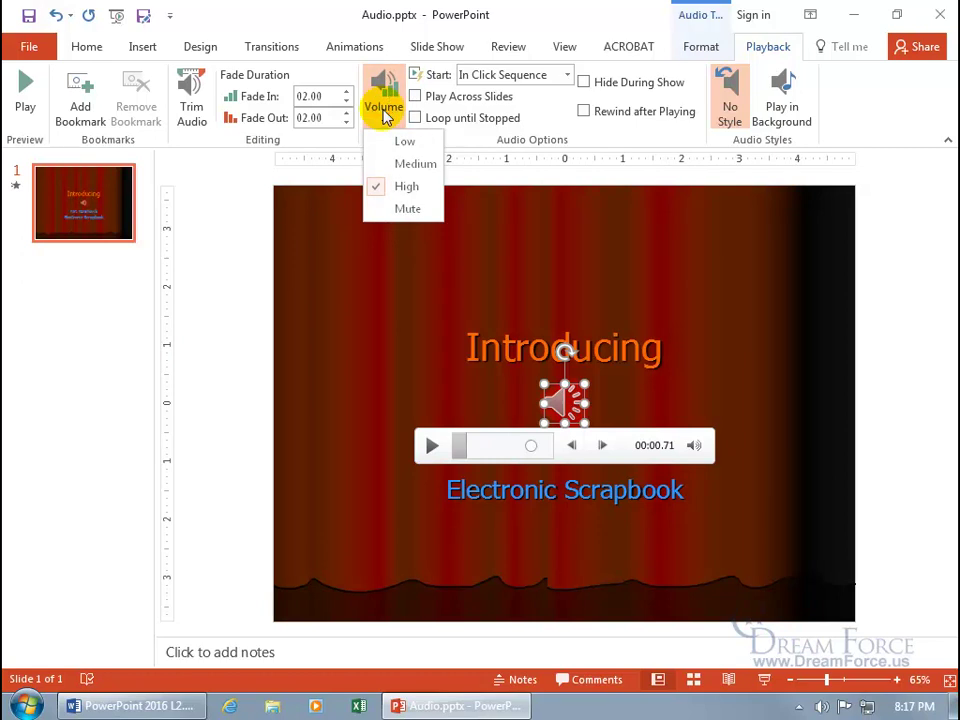
left_click(408, 166)
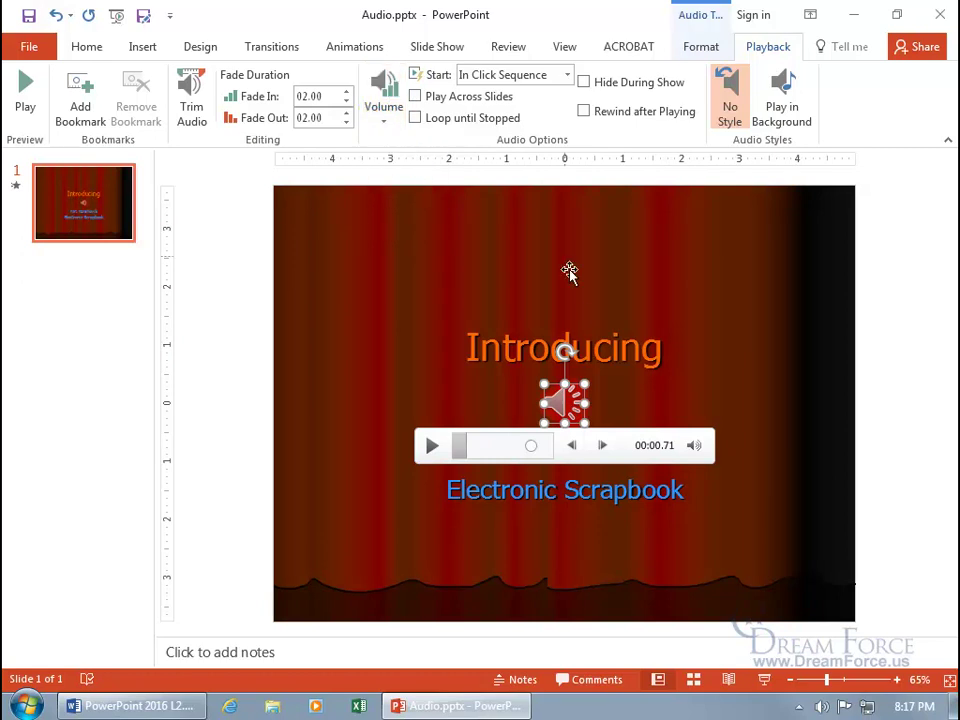
mouse_move(696, 445)
left_click_drag(697, 378, 698, 410)
left_click(385, 106)
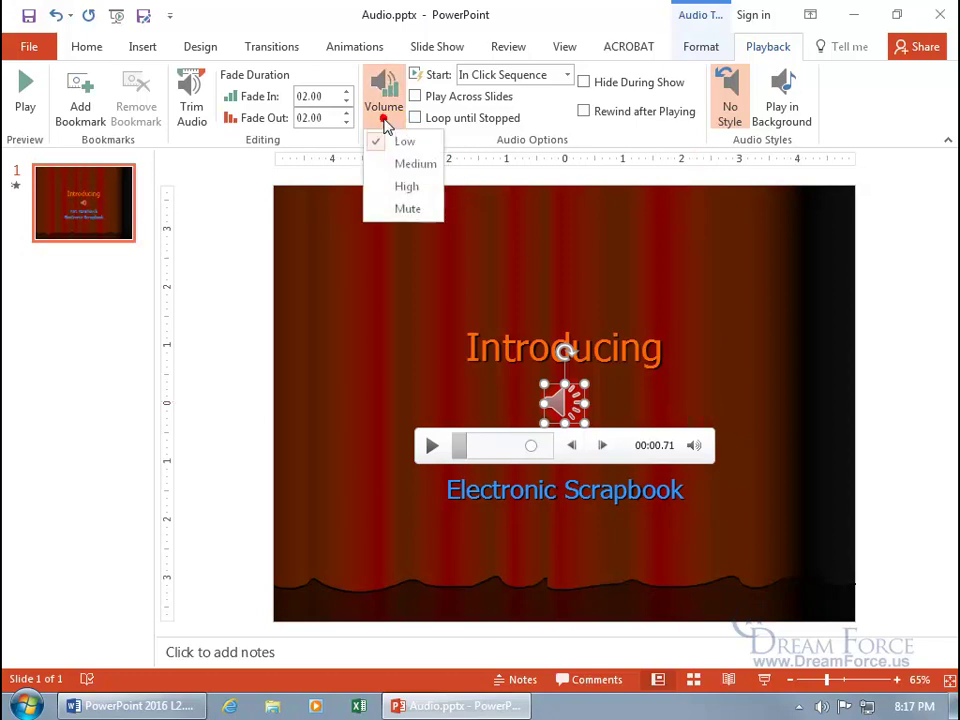
left_click(405, 187)
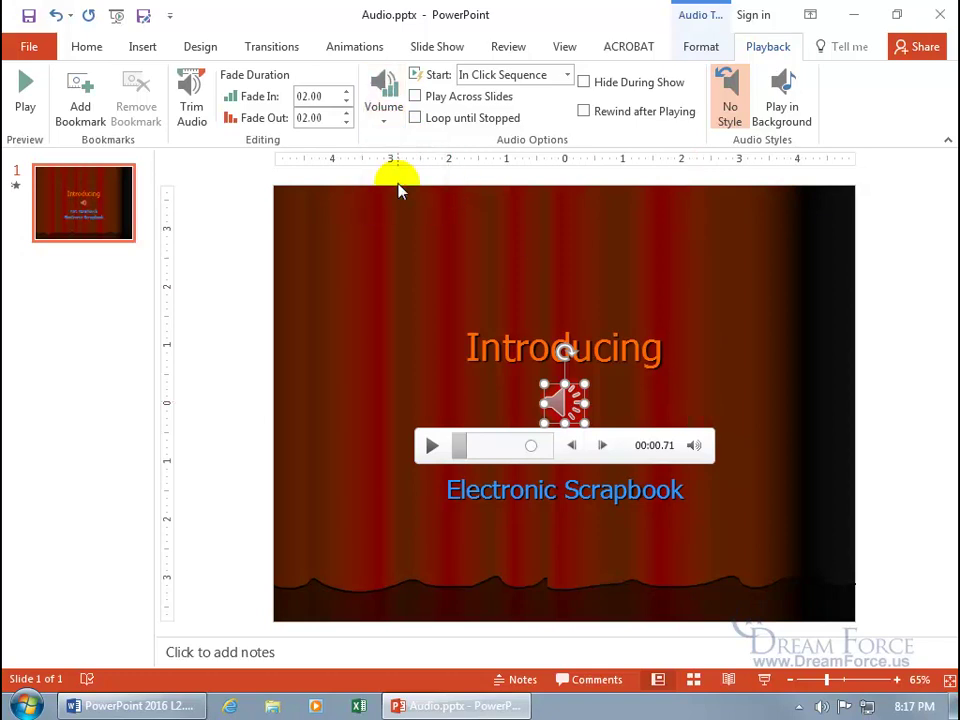
mouse_move(696, 446)
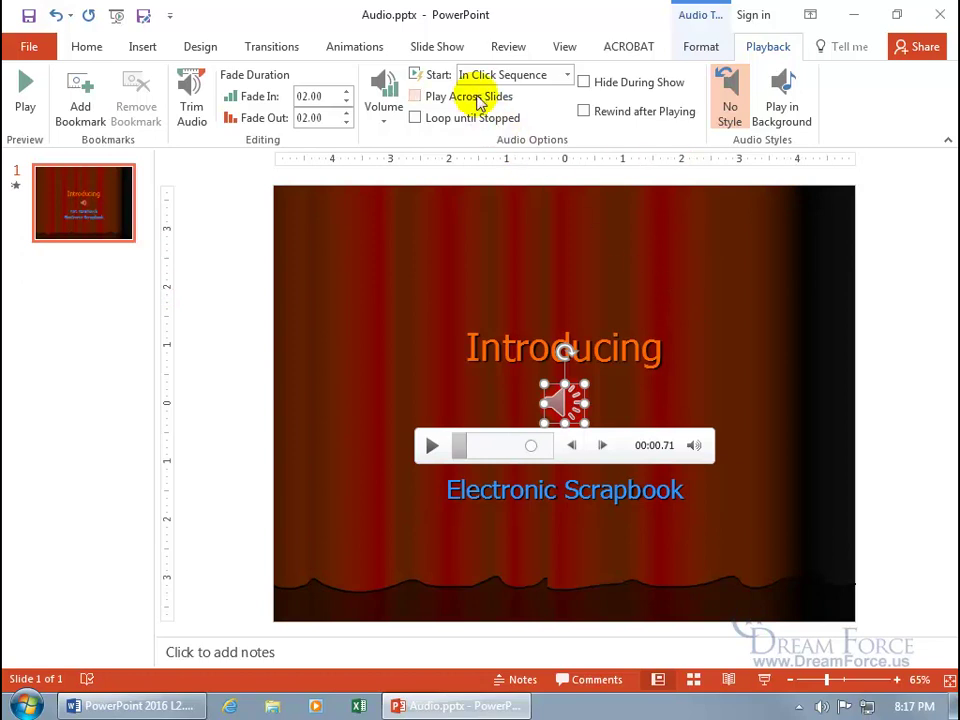
- Leave the audio Start option at In Click Sequence and go to the Insert commands
left_click(567, 75)
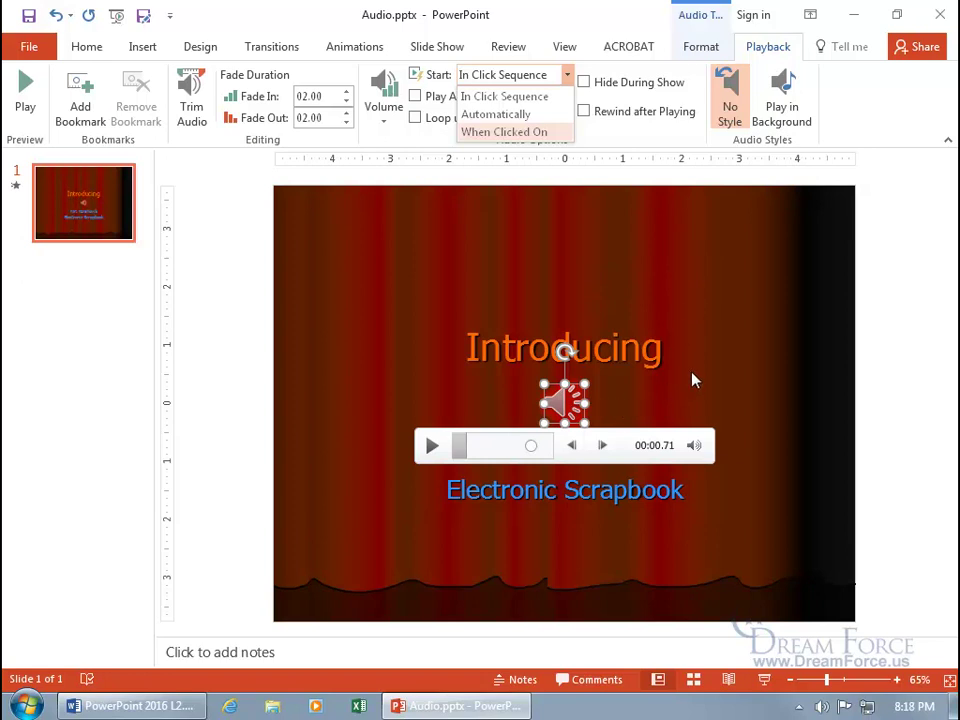
left_click(668, 244)
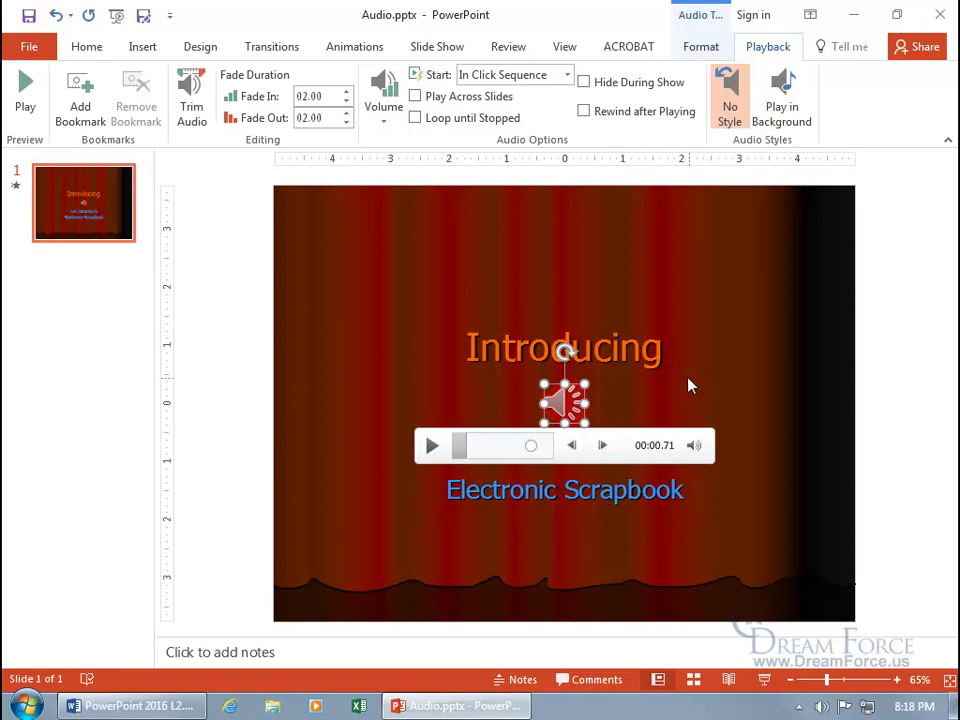
left_click(143, 47)
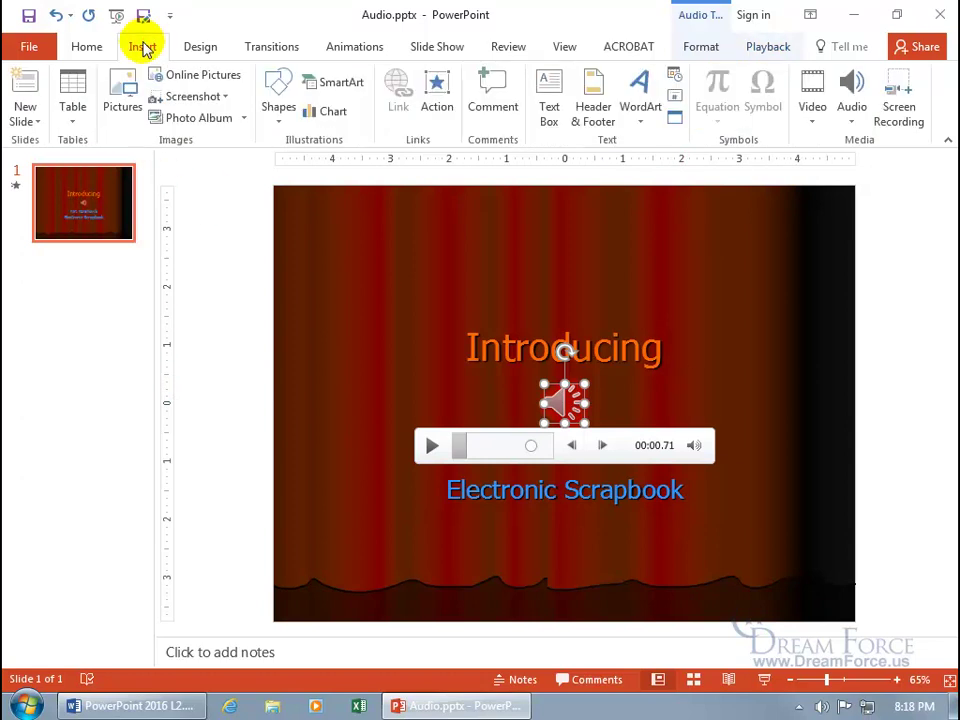
- Add a Blank slide after the title slide, then return to slide 1
left_click(32, 114)
left_click(58, 420)
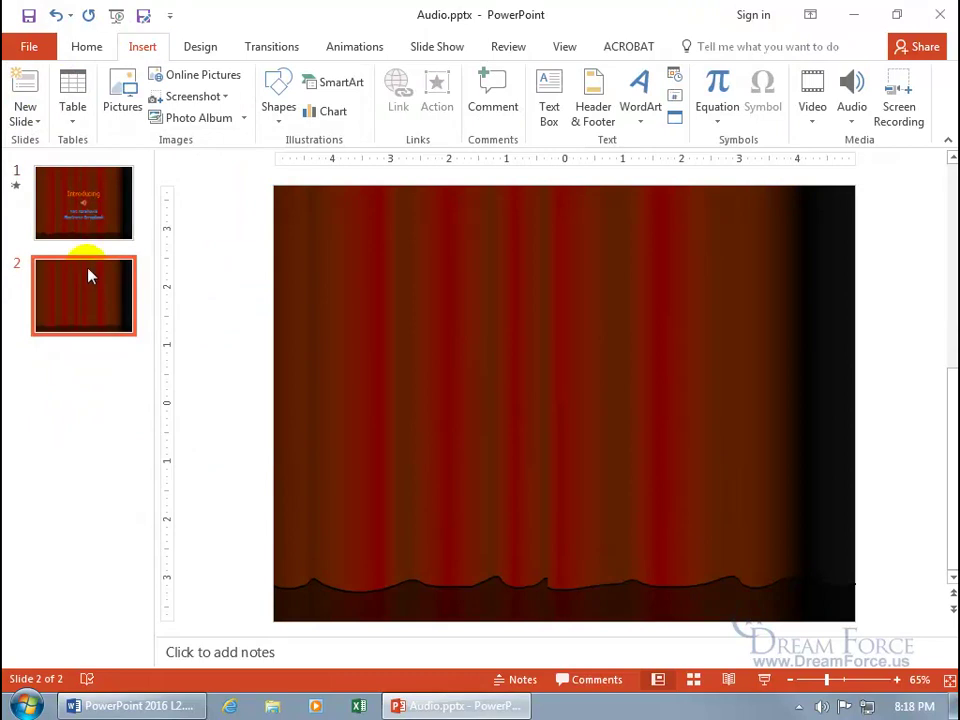
left_click(88, 215)
left_click(229, 235)
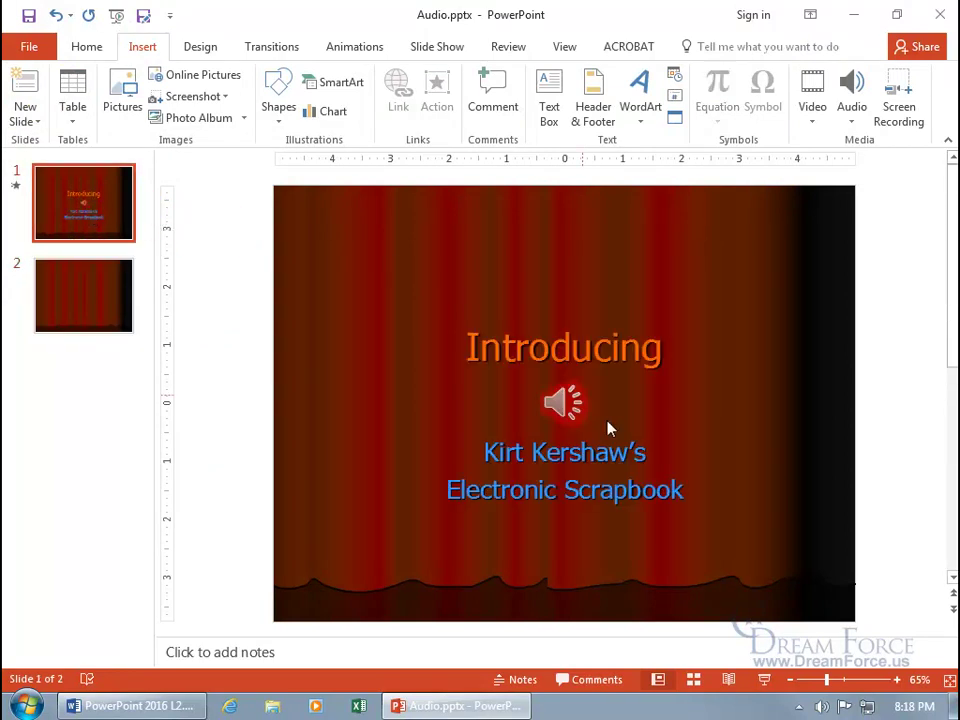
- Run the two-slide show from the title slide twice, then return to slide 1
left_click(764, 684)
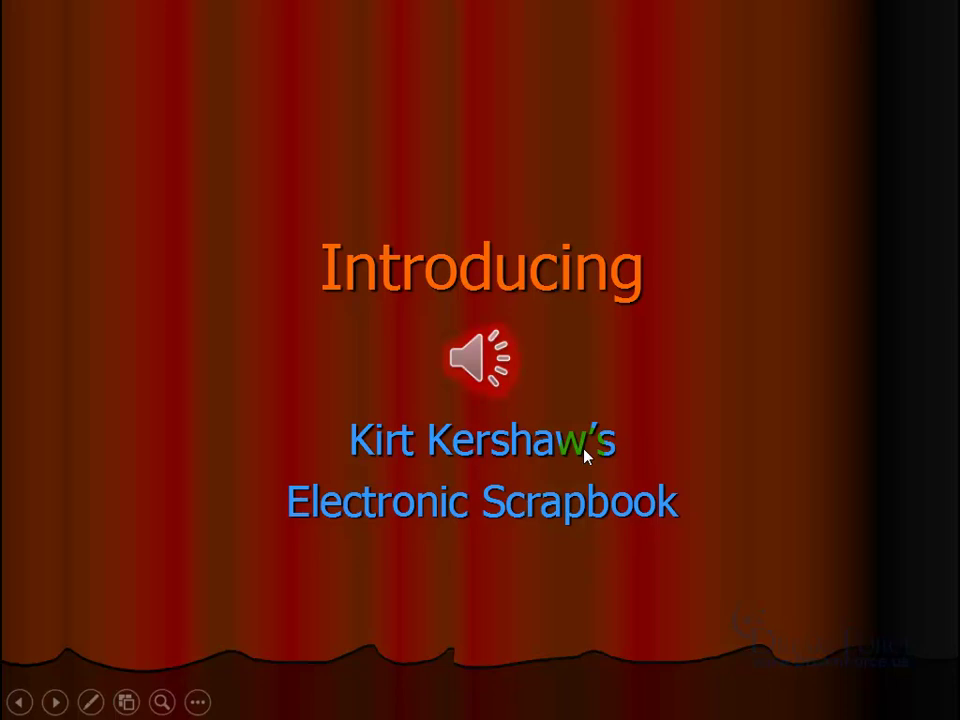
key("Escape")
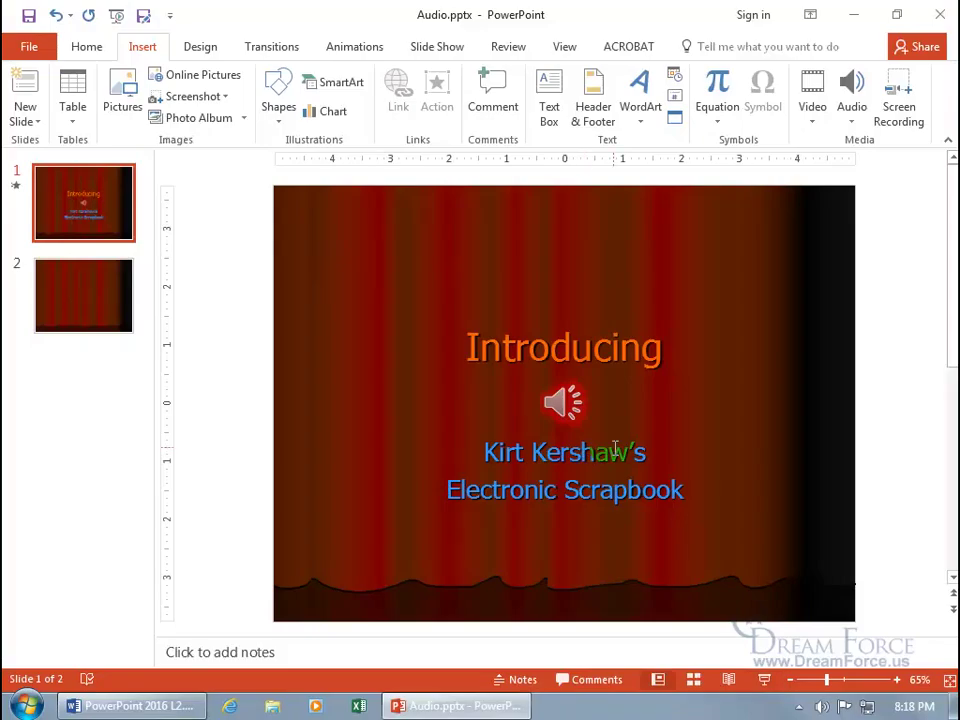
left_click(764, 680)
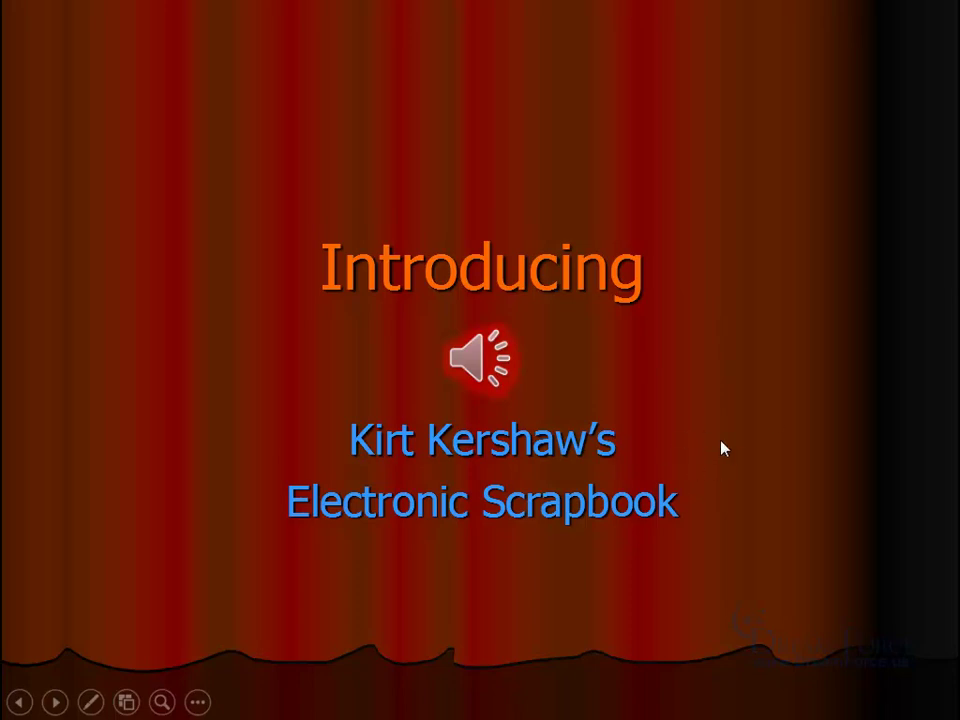
mouse_move(475, 371)
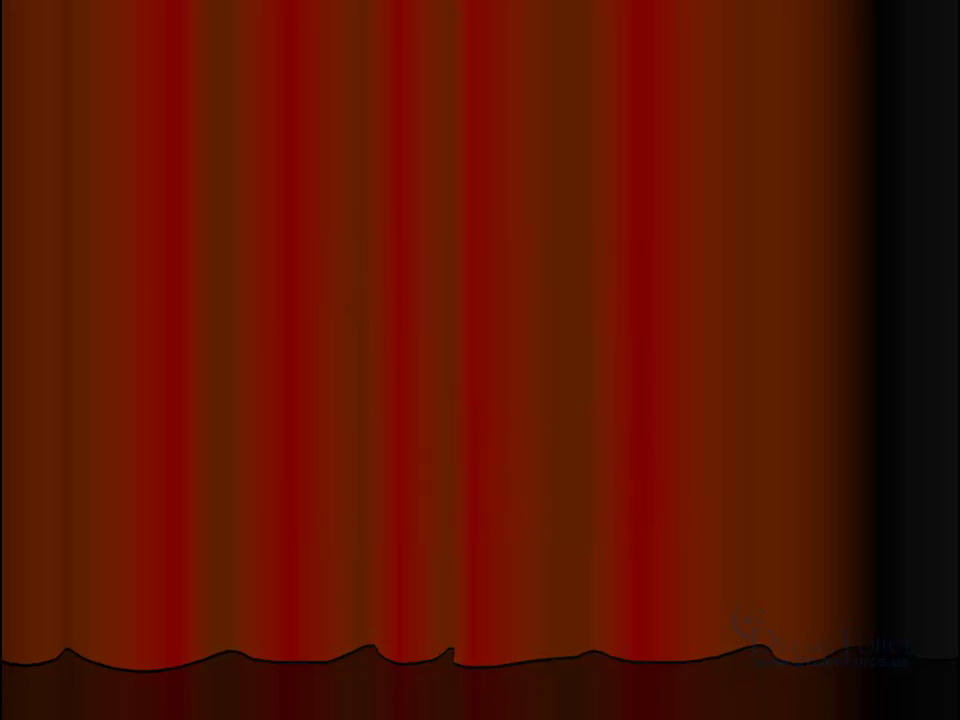
key("Escape")
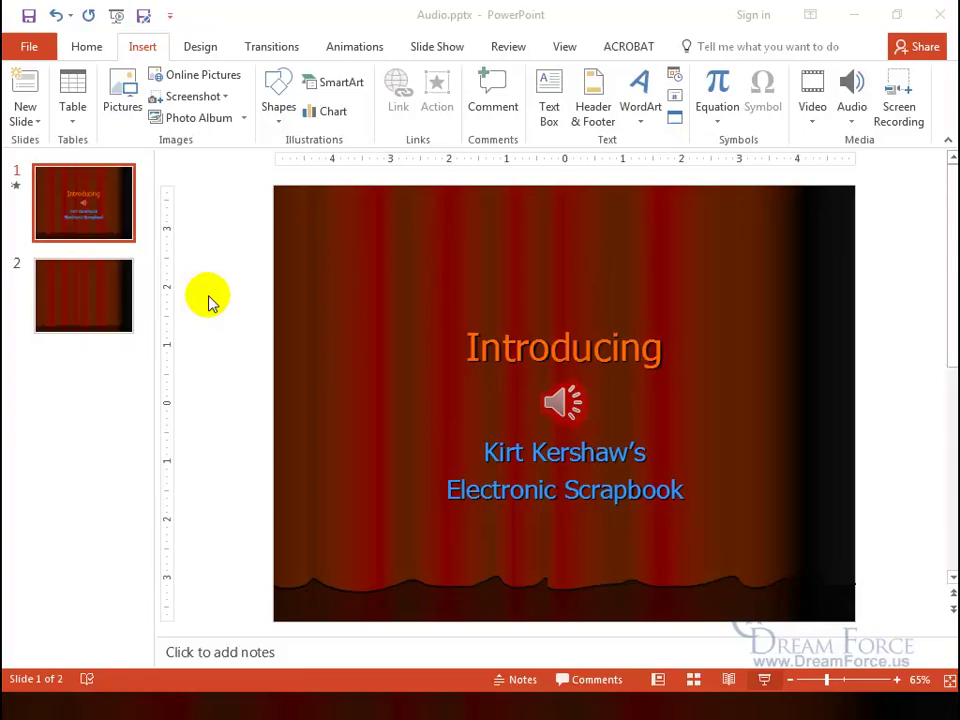
left_click(104, 218)
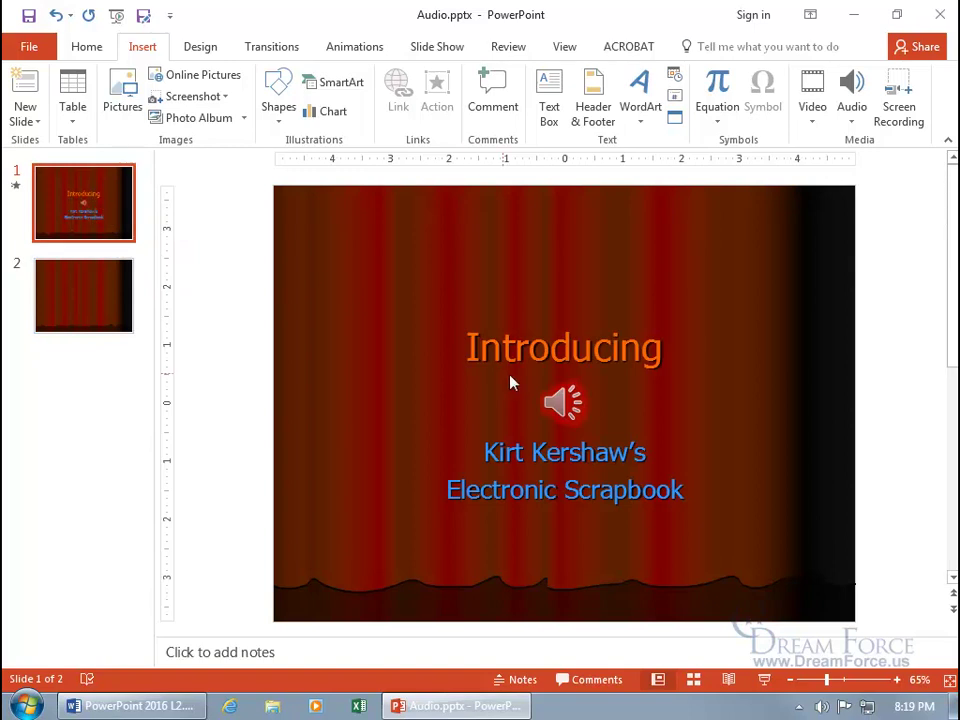
- Set the title-slide sound's Start to Automatically and preview it in a slide show
left_click(563, 401)
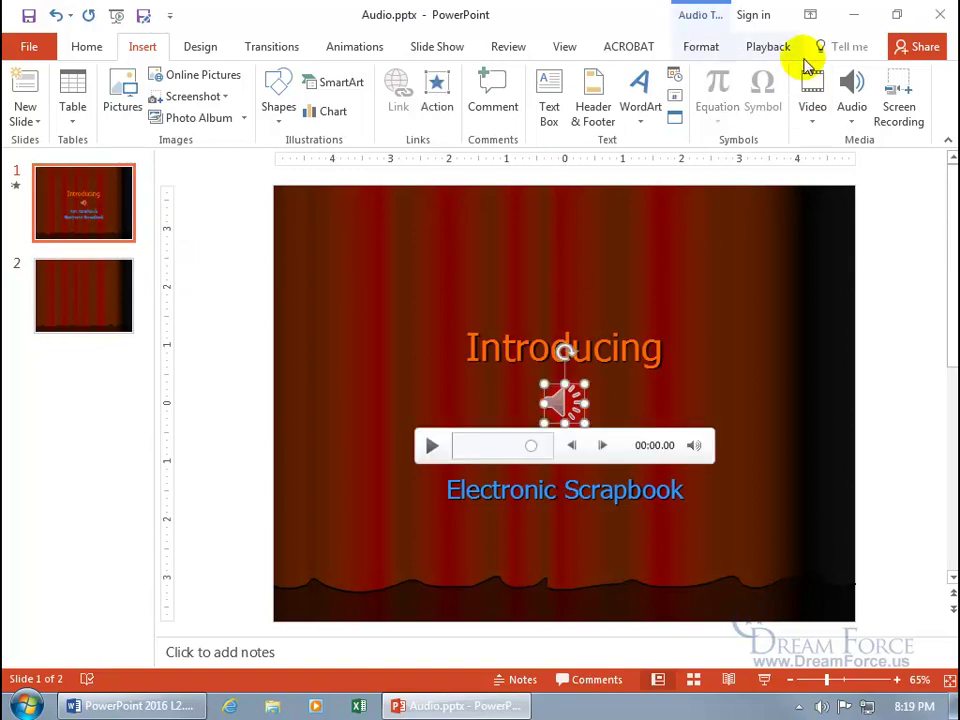
left_click(767, 47)
left_click(567, 77)
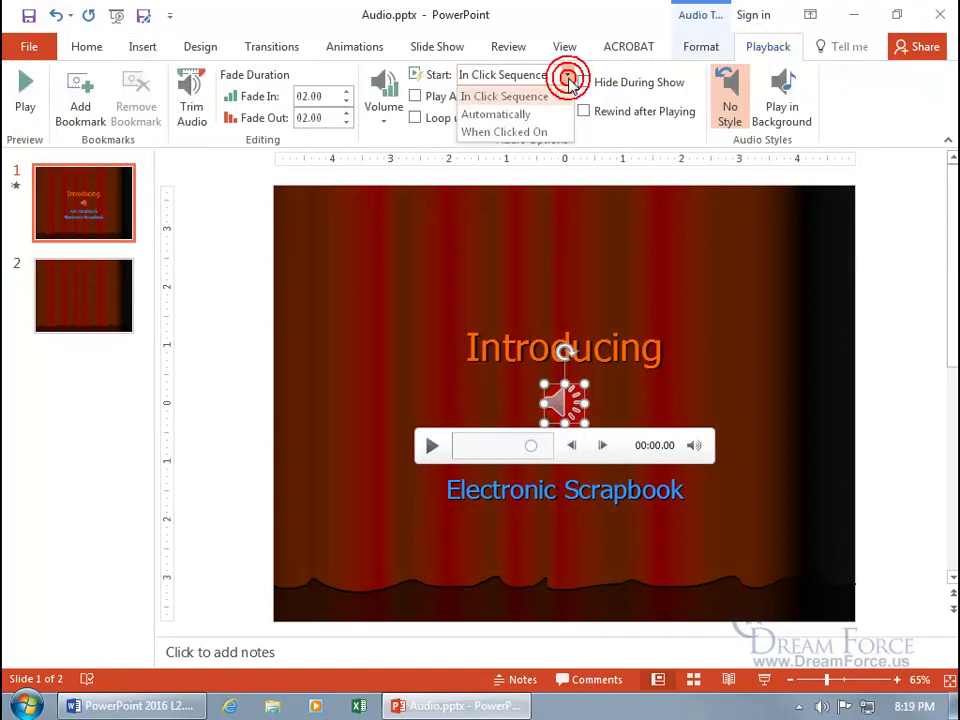
left_click(530, 114)
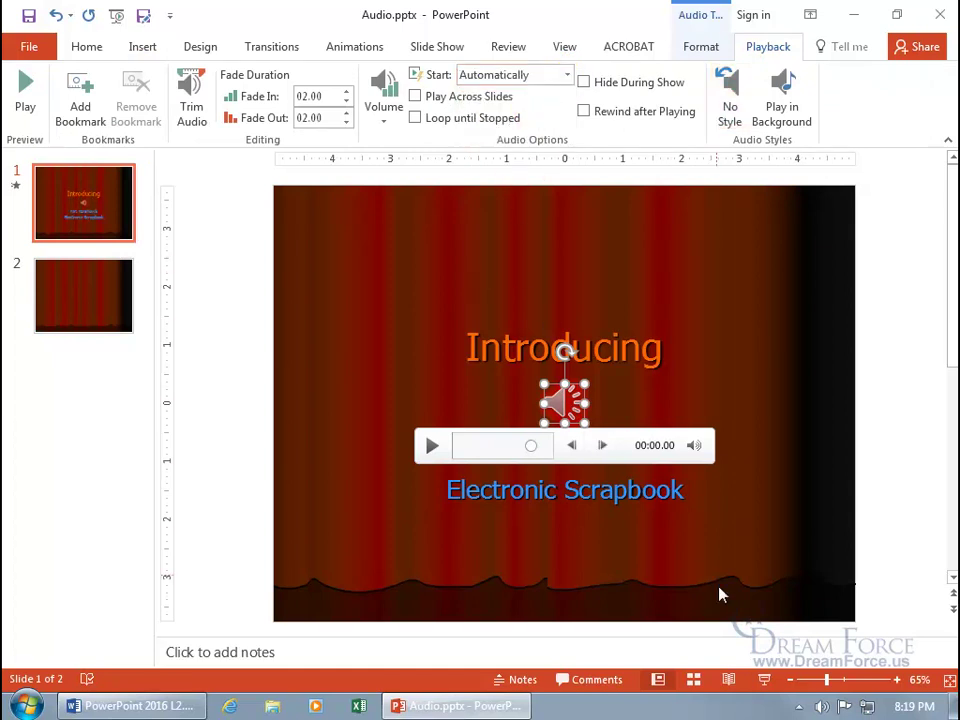
left_click(765, 680)
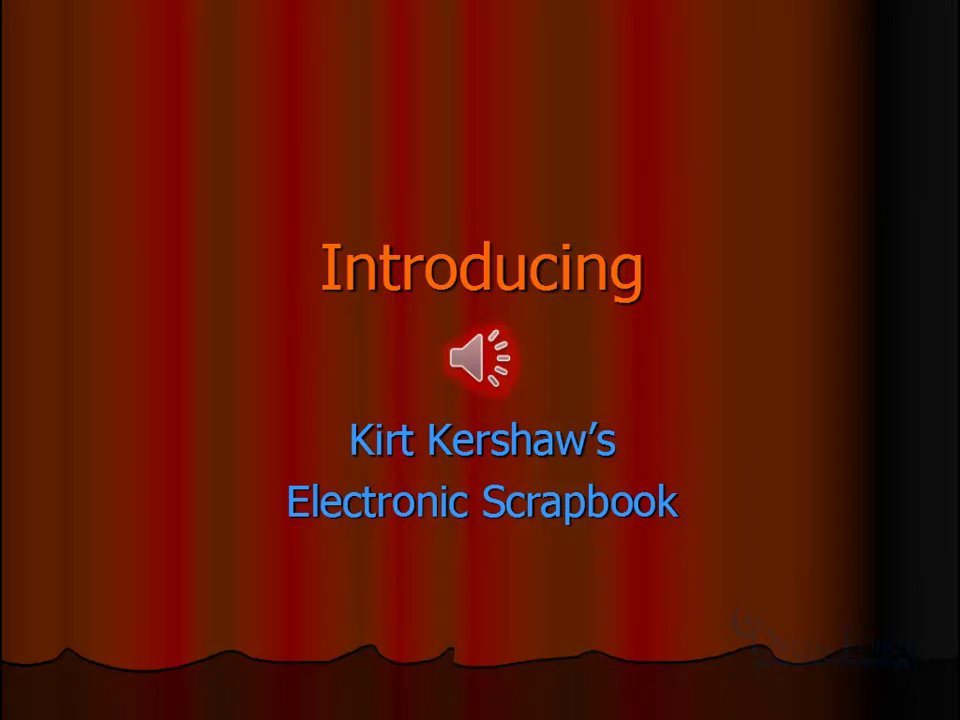
key("Escape")
- Set the sound's Start to When Clicked On and test-play it in a slide show
left_click(566, 76)
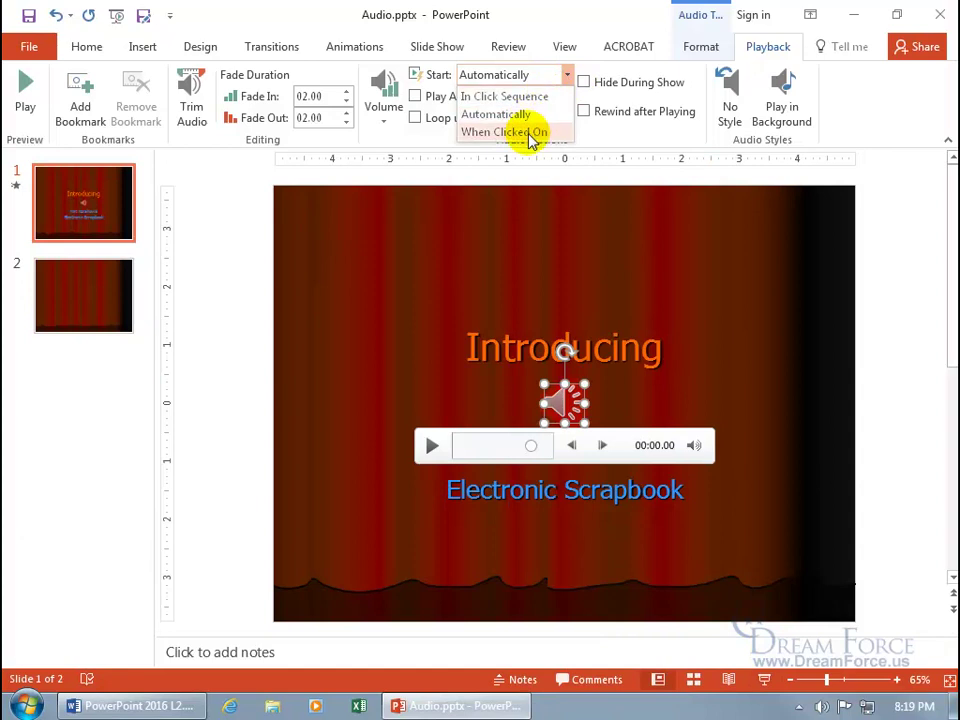
left_click(530, 133)
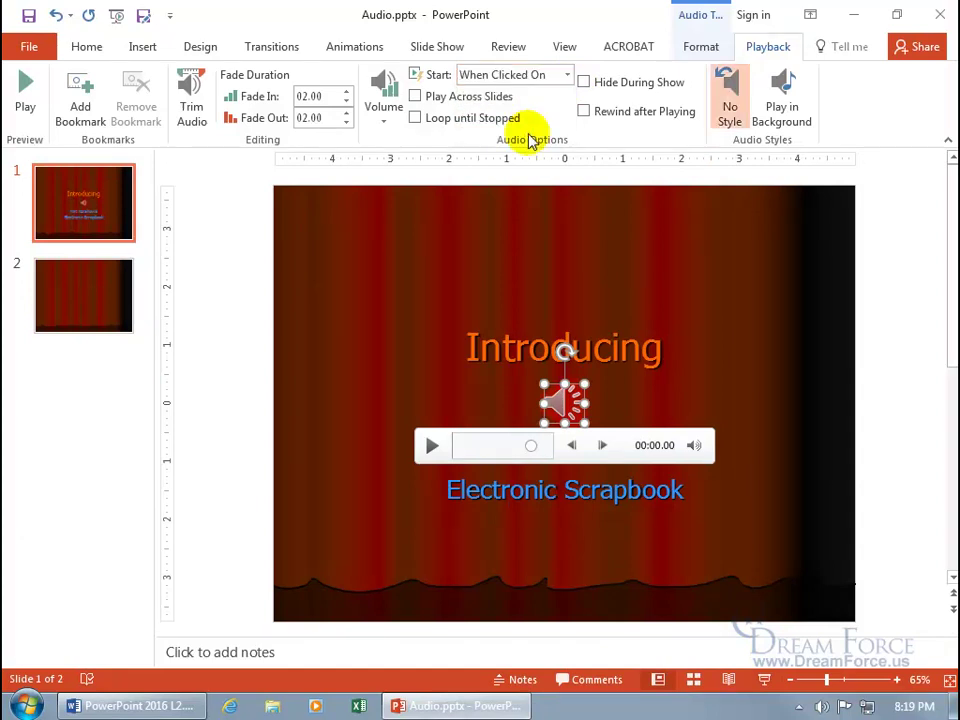
left_click(766, 688)
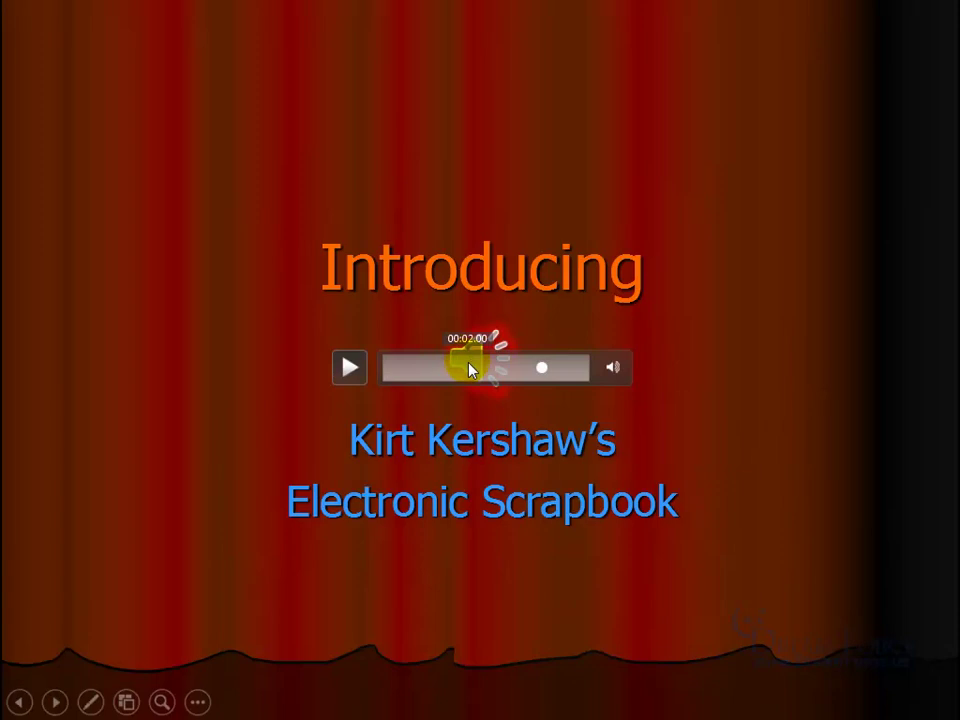
left_click(469, 367)
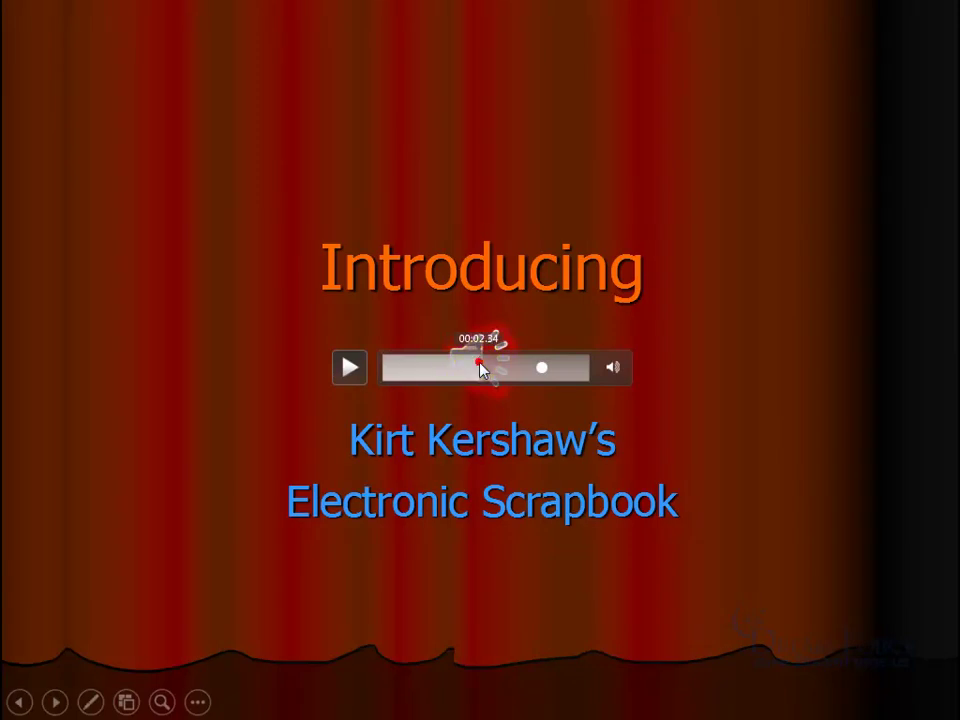
left_click(350, 367)
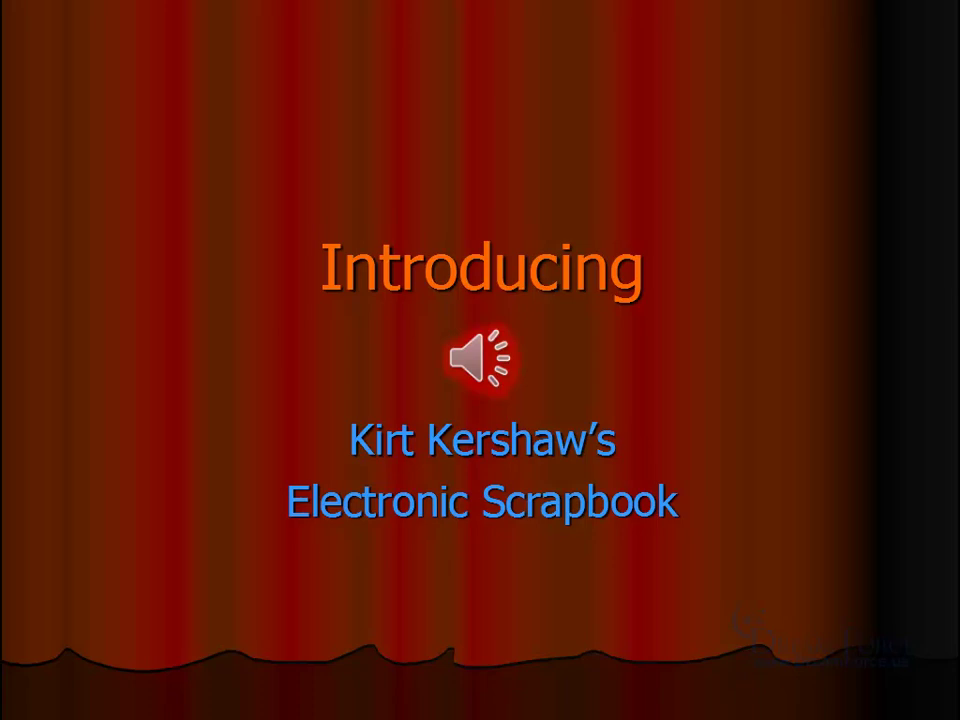
mouse_move(463, 372)
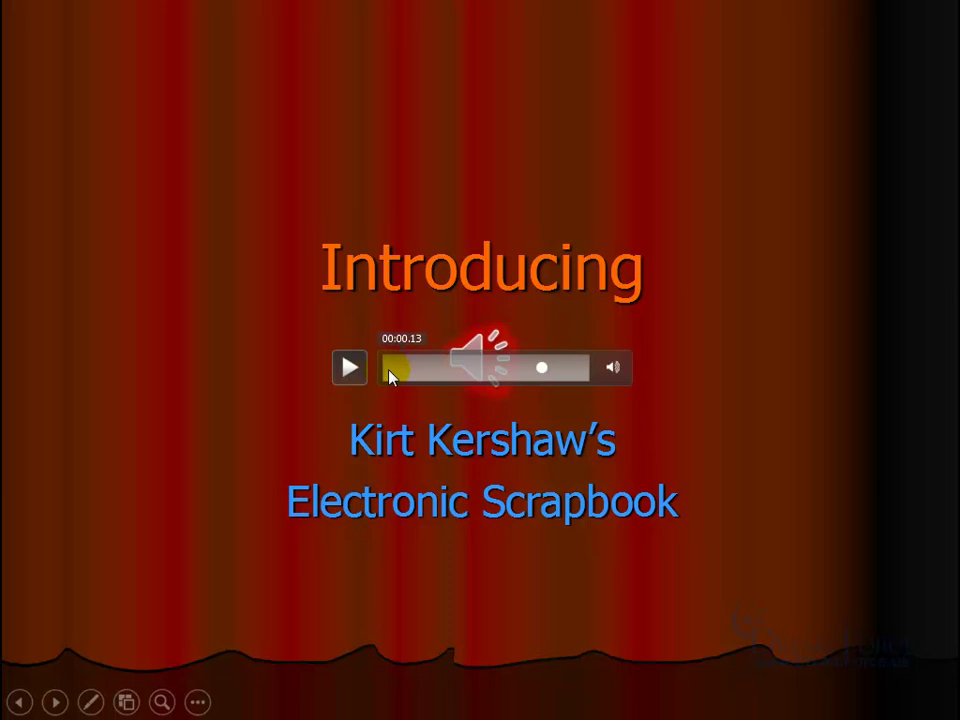
mouse_move(615, 368)
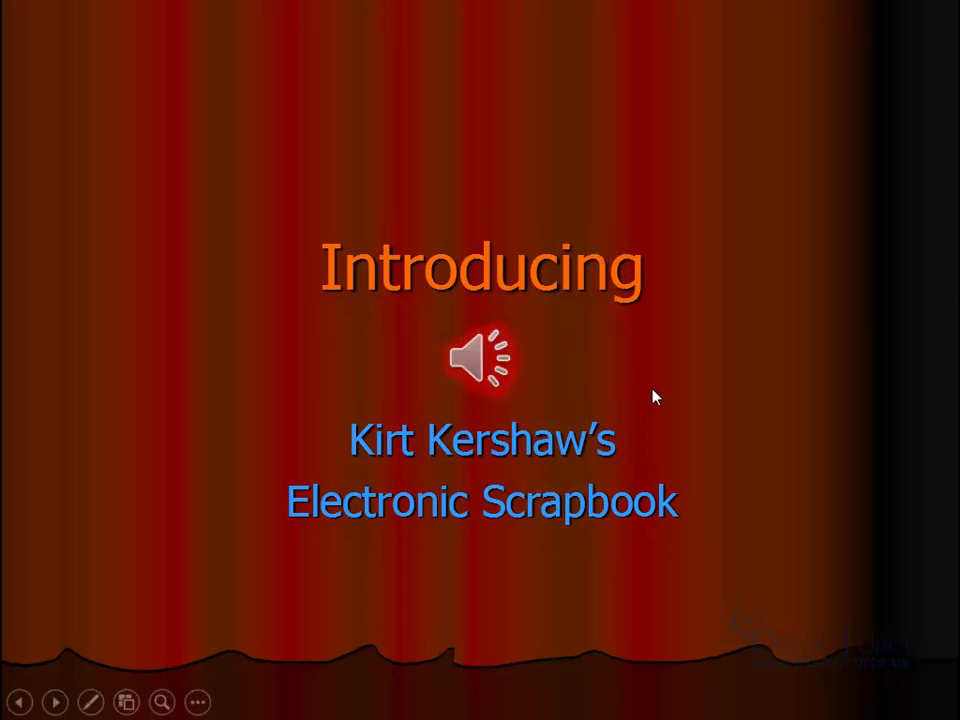
key("Escape")
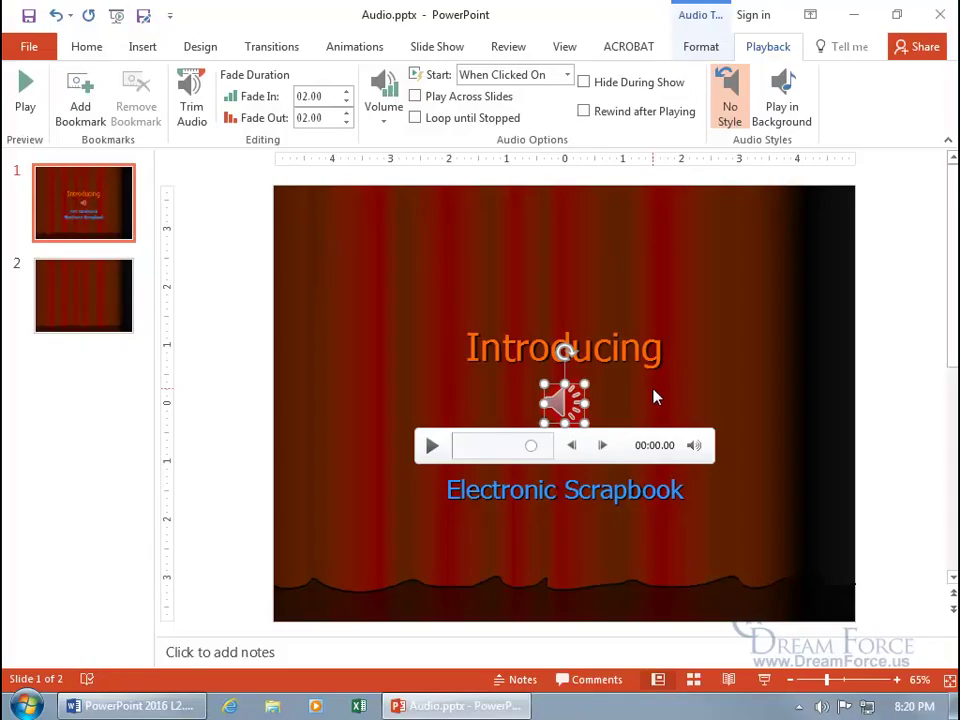
- Turn on Play Across Slides and test the show through slide 2, returning to slide 1
left_click(415, 96)
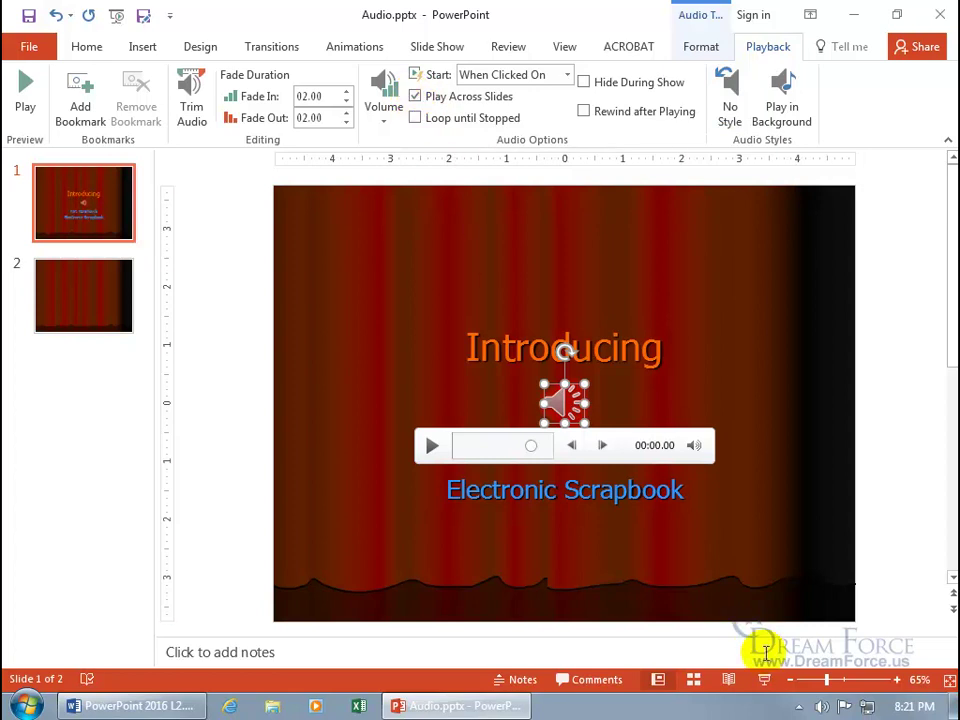
left_click(764, 682)
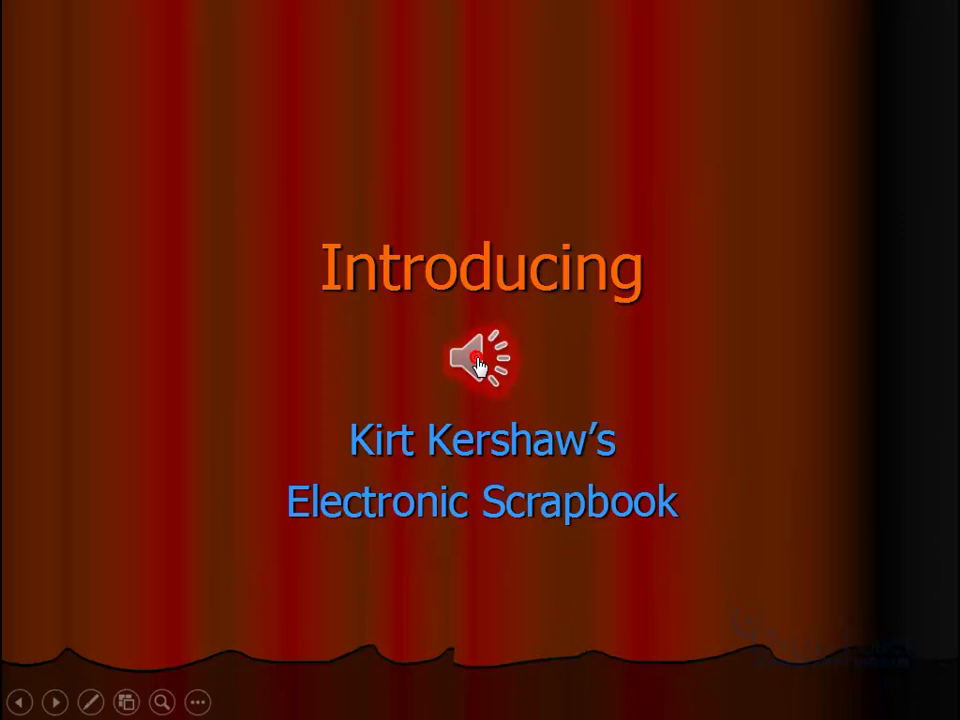
left_click(666, 590)
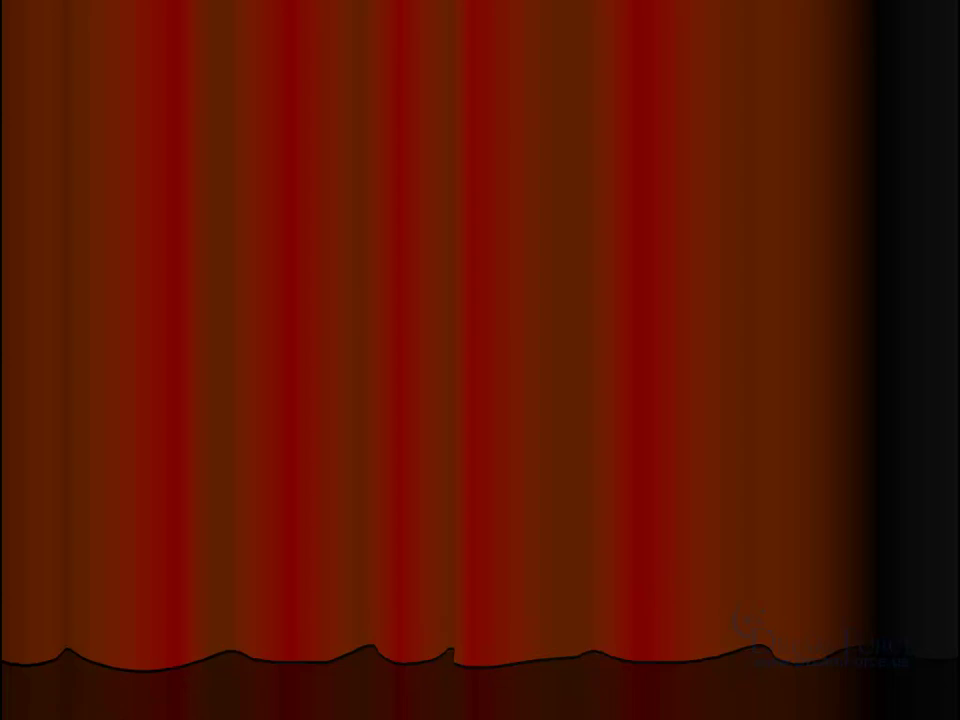
key("Escape")
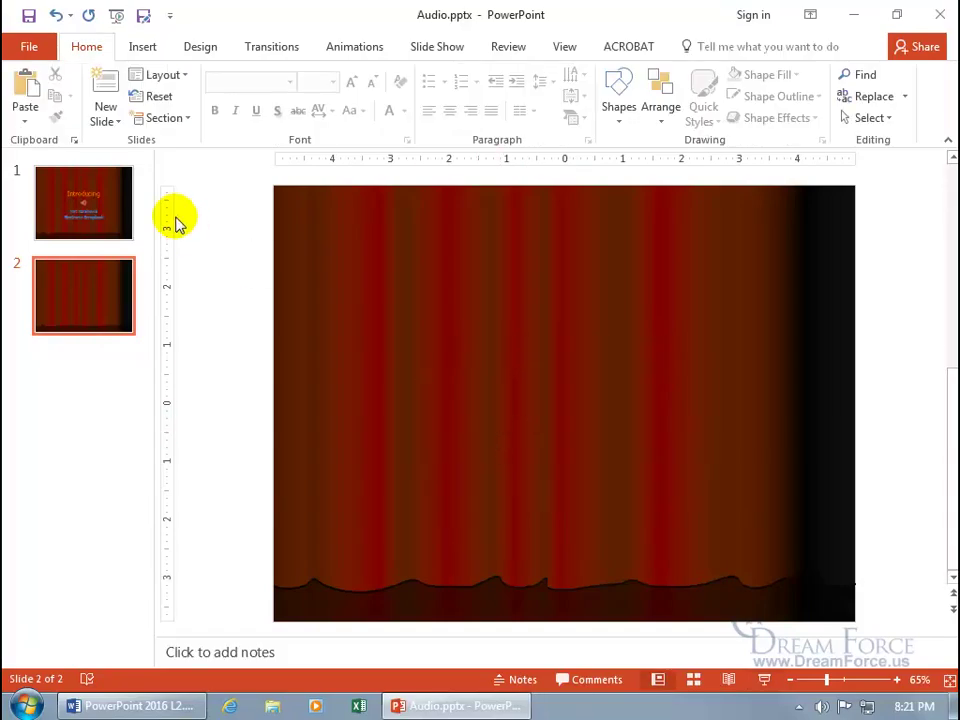
left_click(110, 213)
- Turn on Loop until Stopped for the title-slide sound
left_click(562, 403)
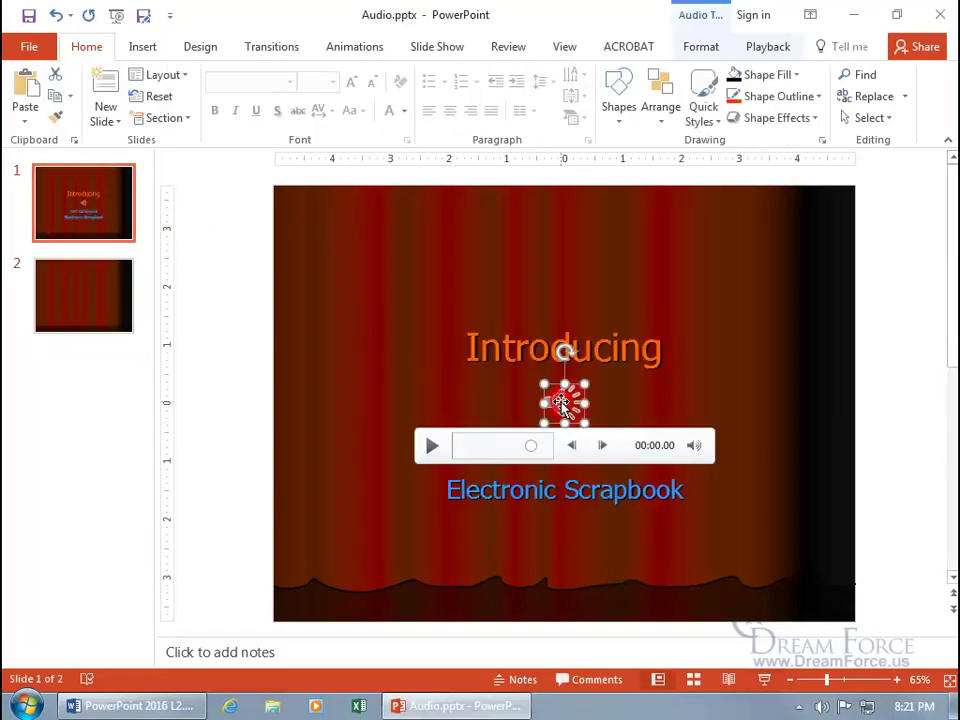
left_click(767, 47)
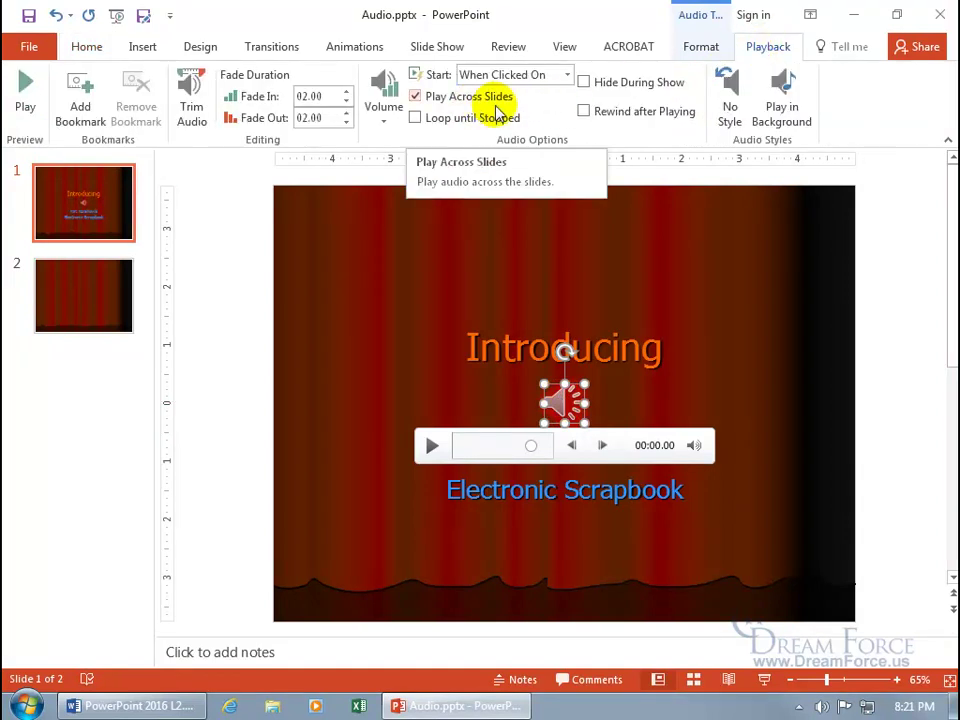
left_click(415, 118)
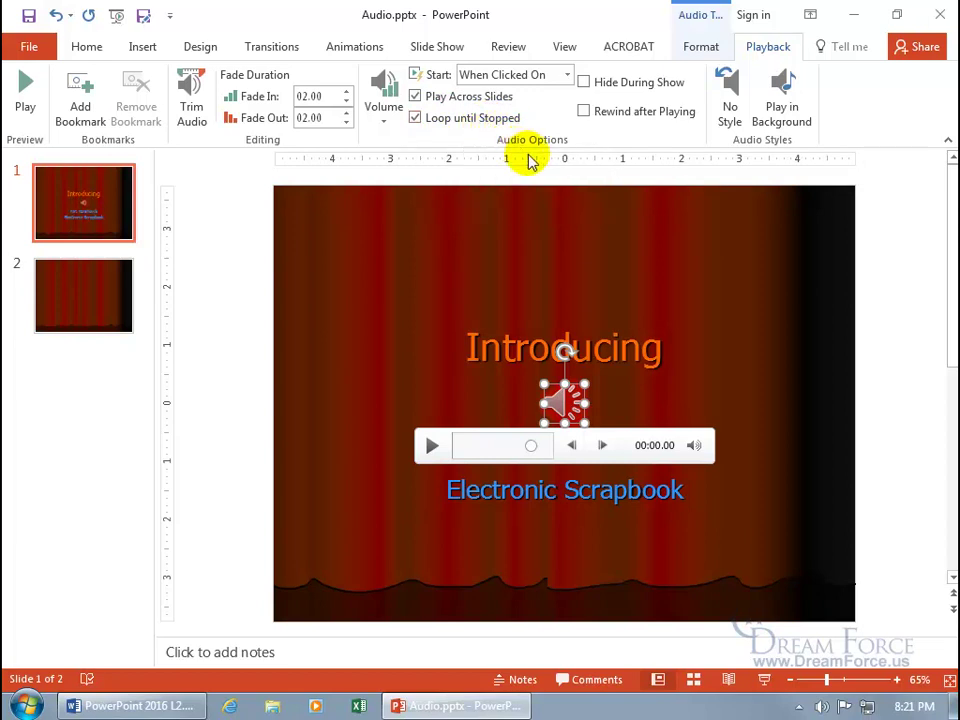
- Test the looping sound in a slide show through slide 2, then return to slide 1
left_click(764, 680)
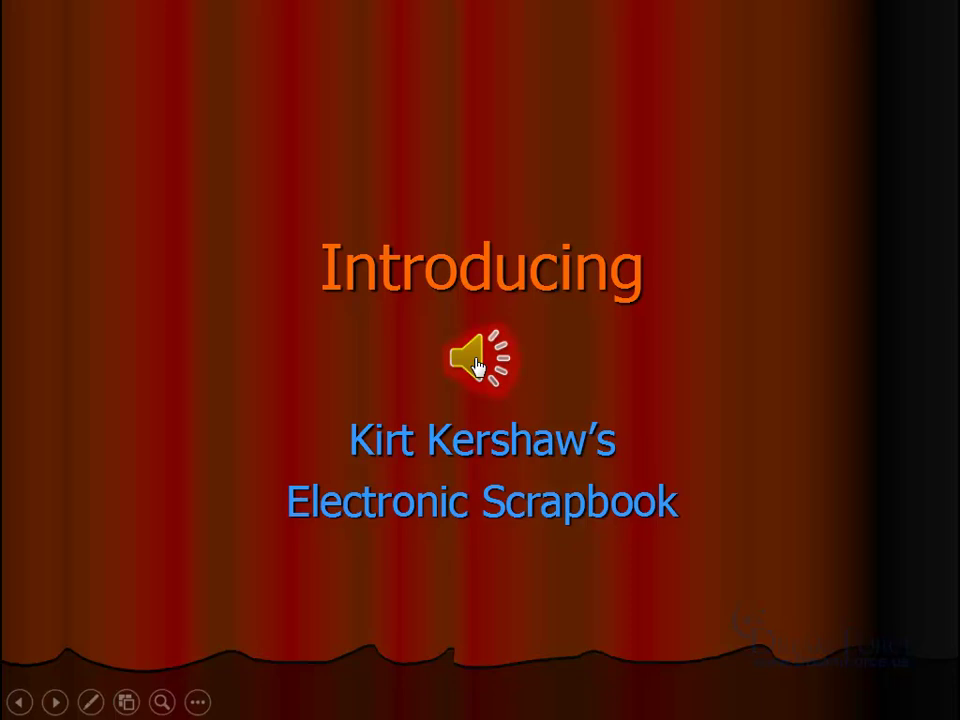
left_click(648, 387)
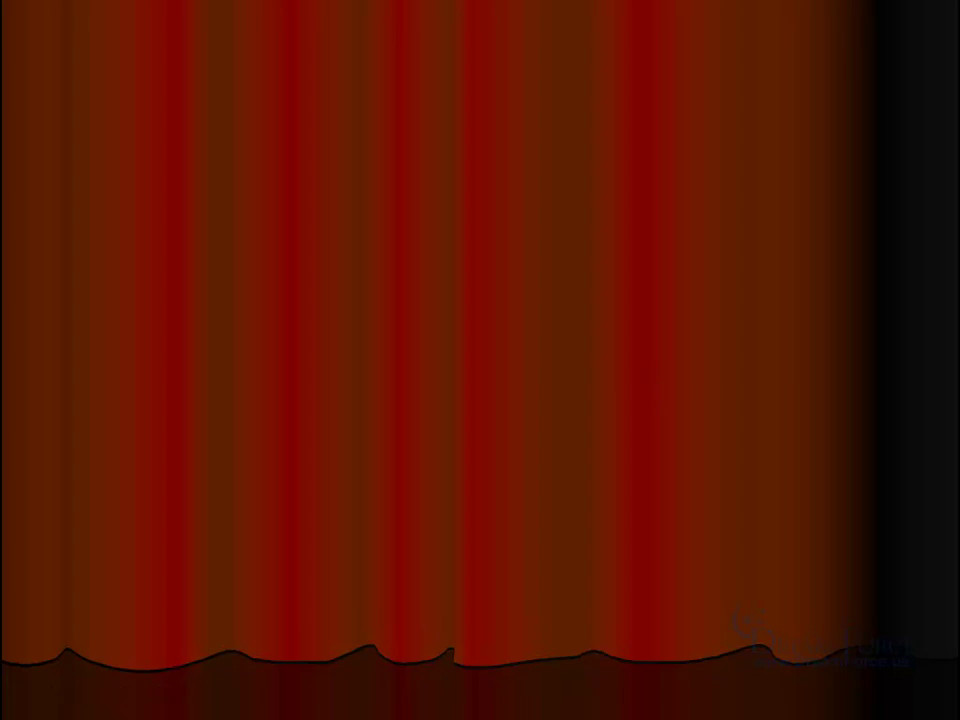
key("Escape")
left_click(78, 214)
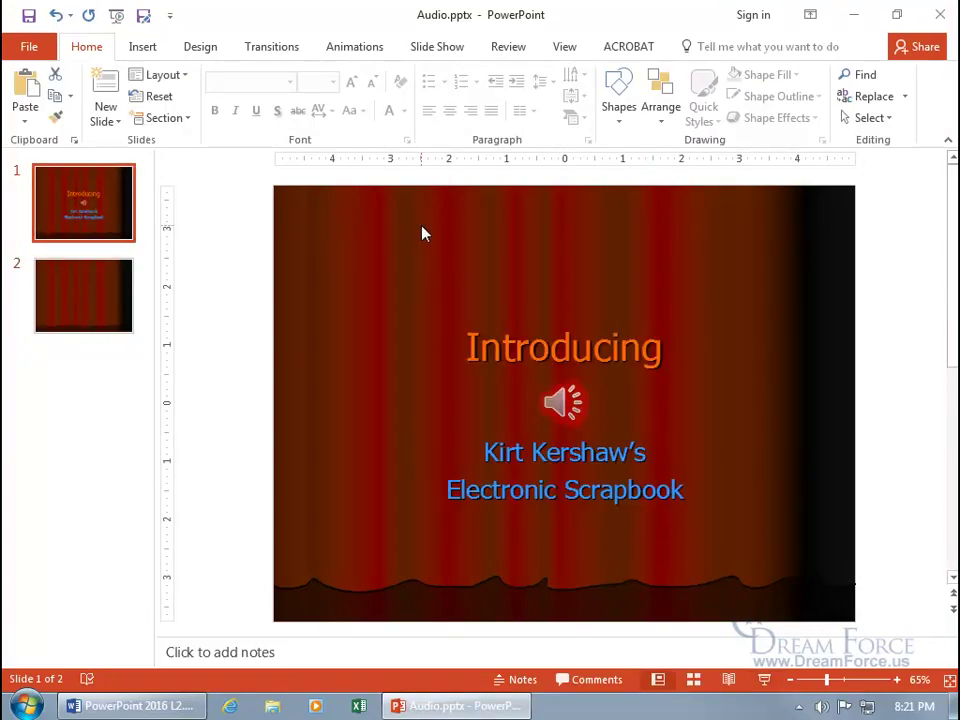
- Uncheck Loop until Stopped on the title-slide sound's Playback settings
left_click(549, 396)
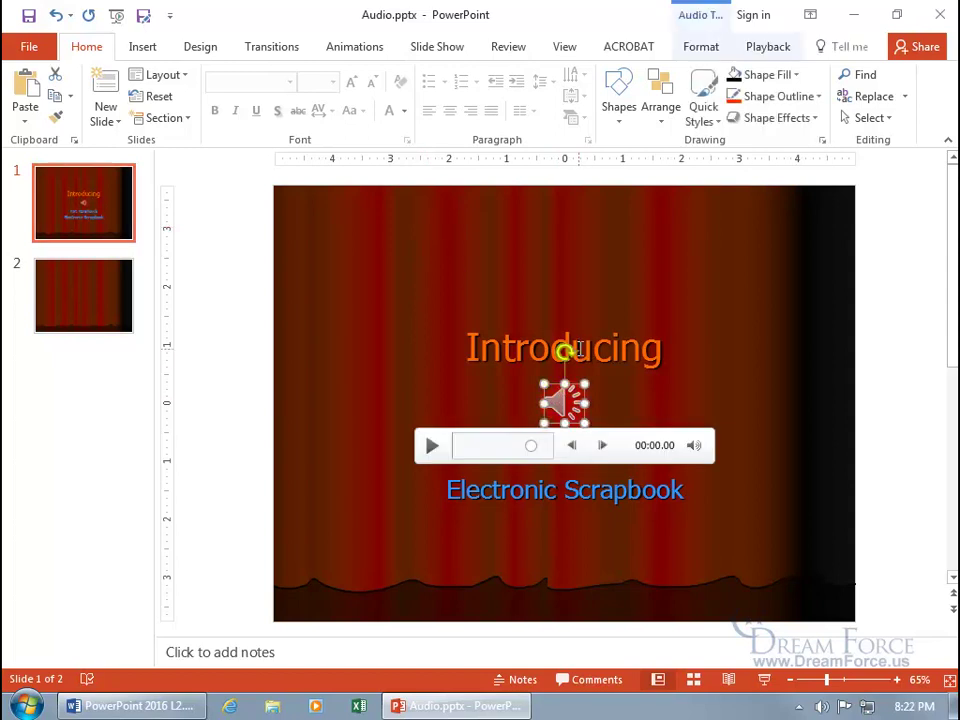
left_click(772, 52)
left_click(556, 404)
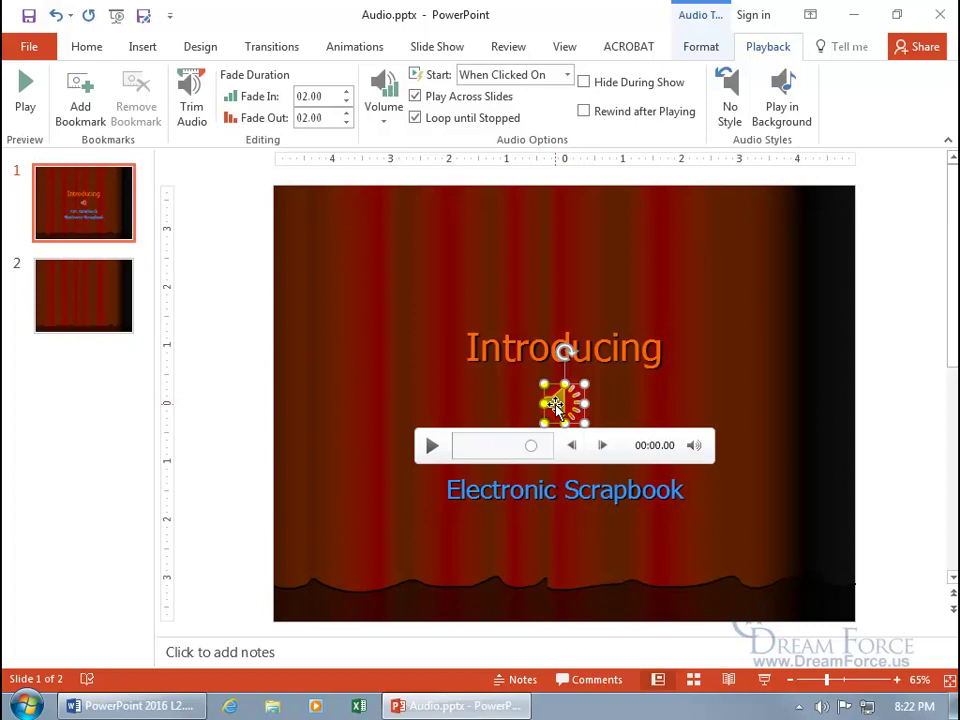
left_click(415, 118)
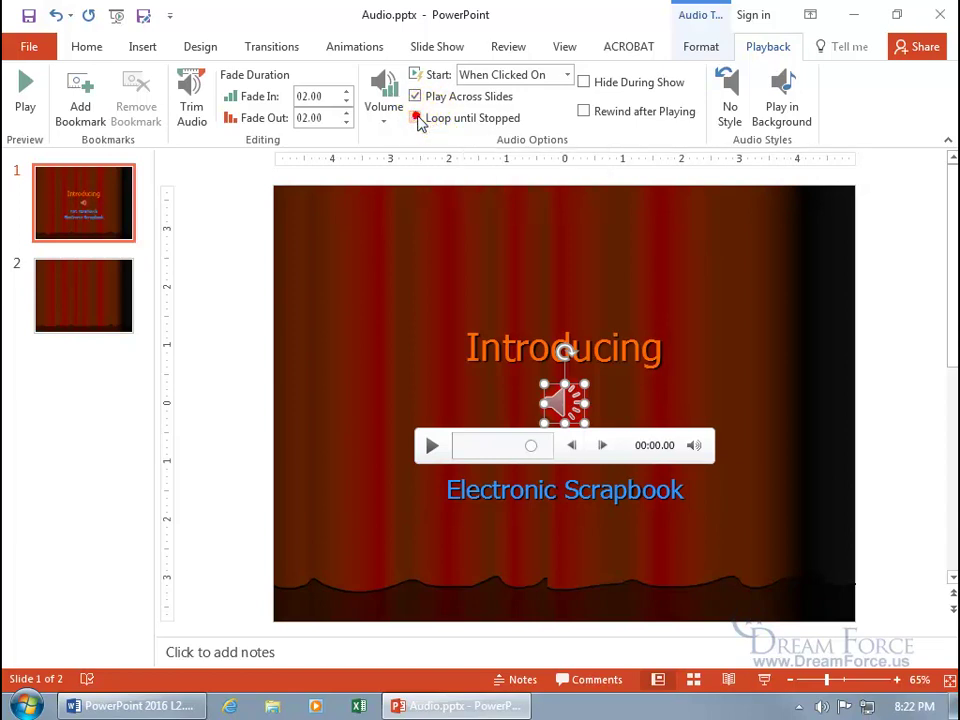